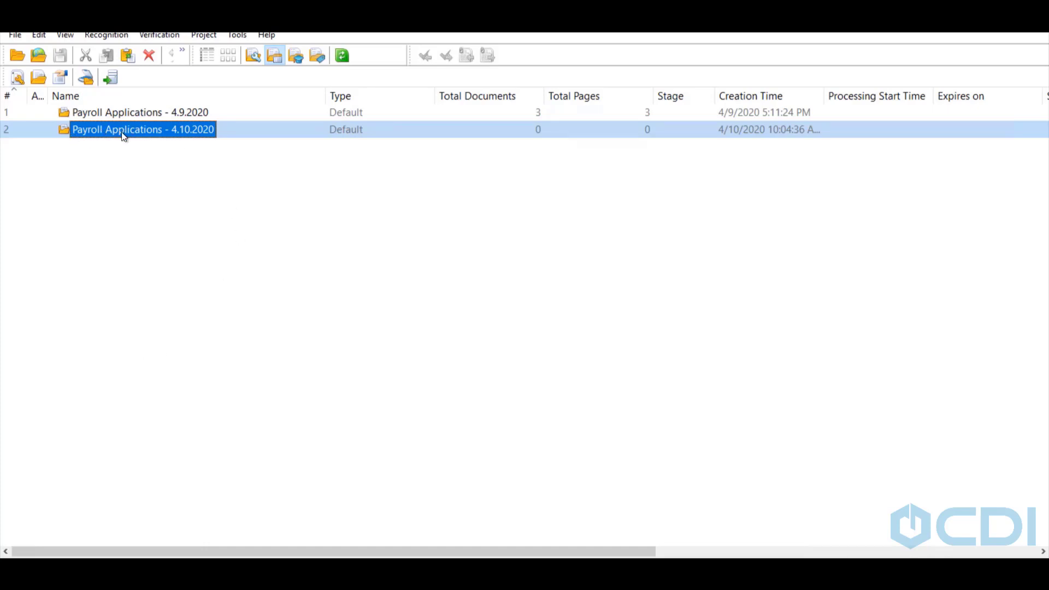
- Load the PDFs SBA Form 2483 - 4, 5 and 6 into the new batch with Load Images
double_click(121, 132)
right_click(123, 191)
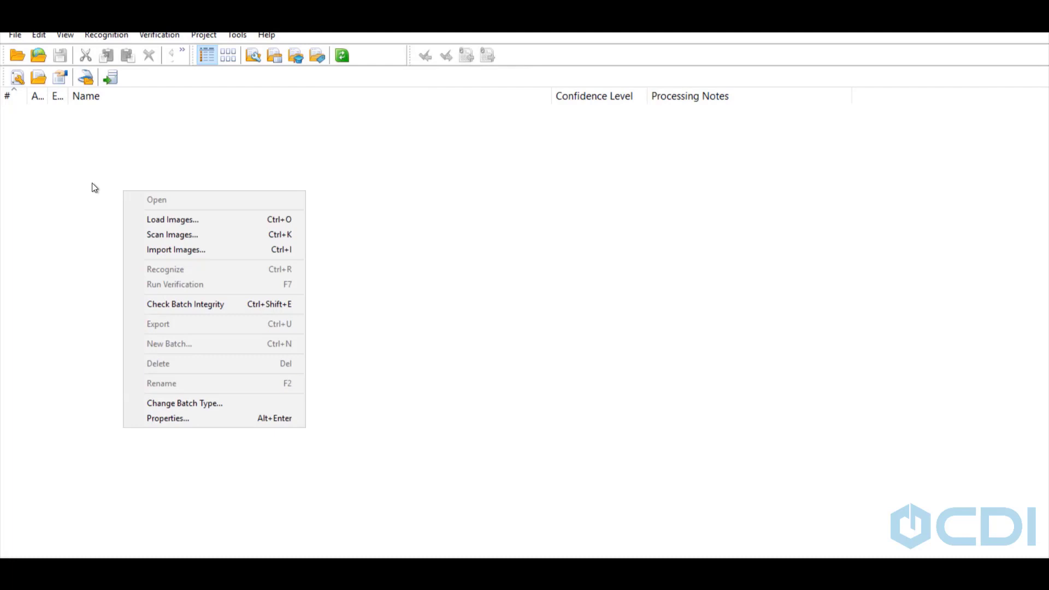
click(187, 219)
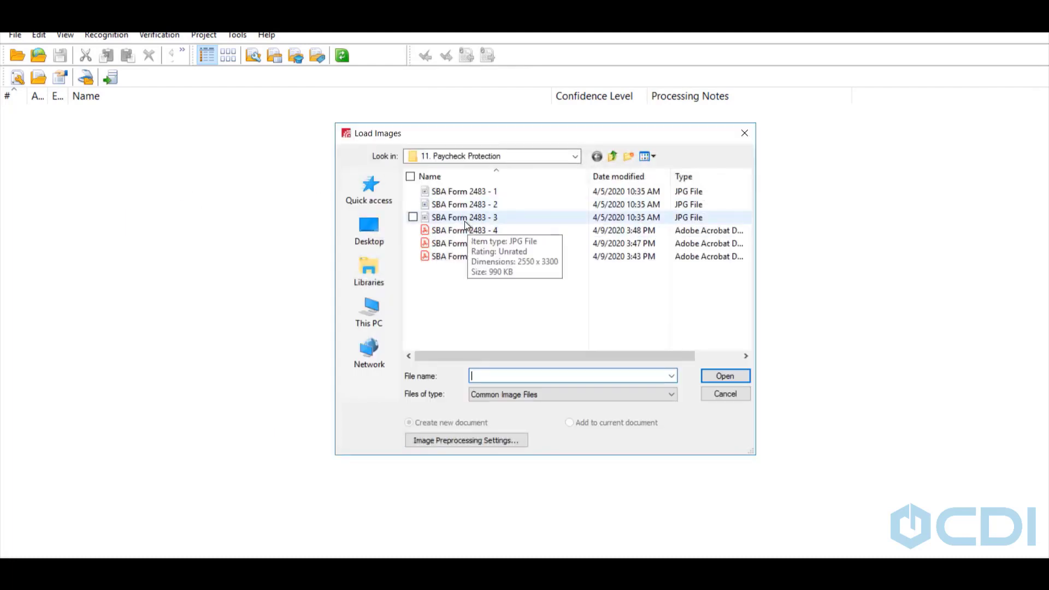
drag(463, 230, 465, 255)
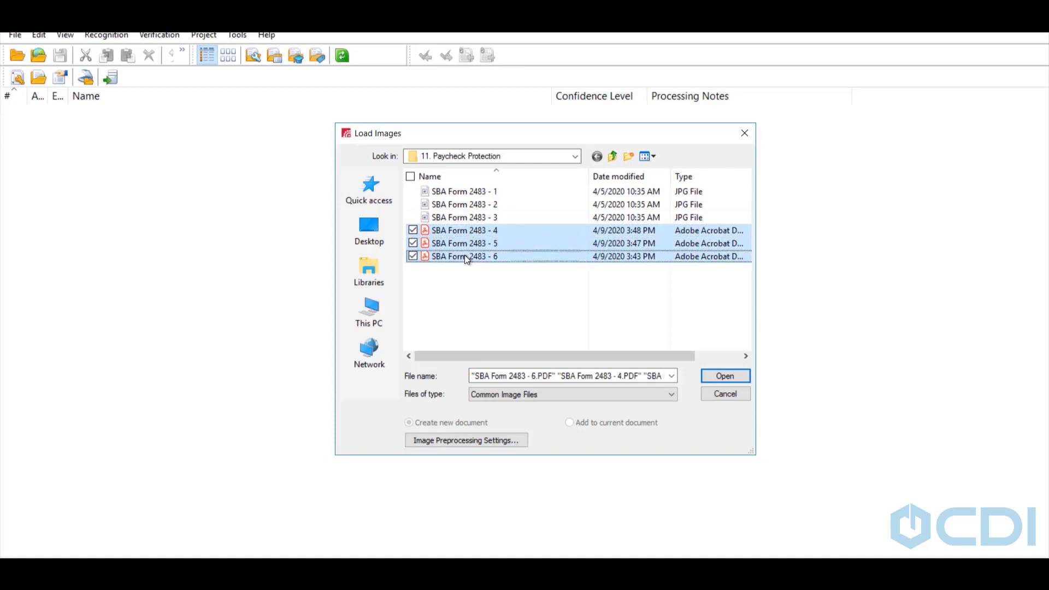
click(713, 375)
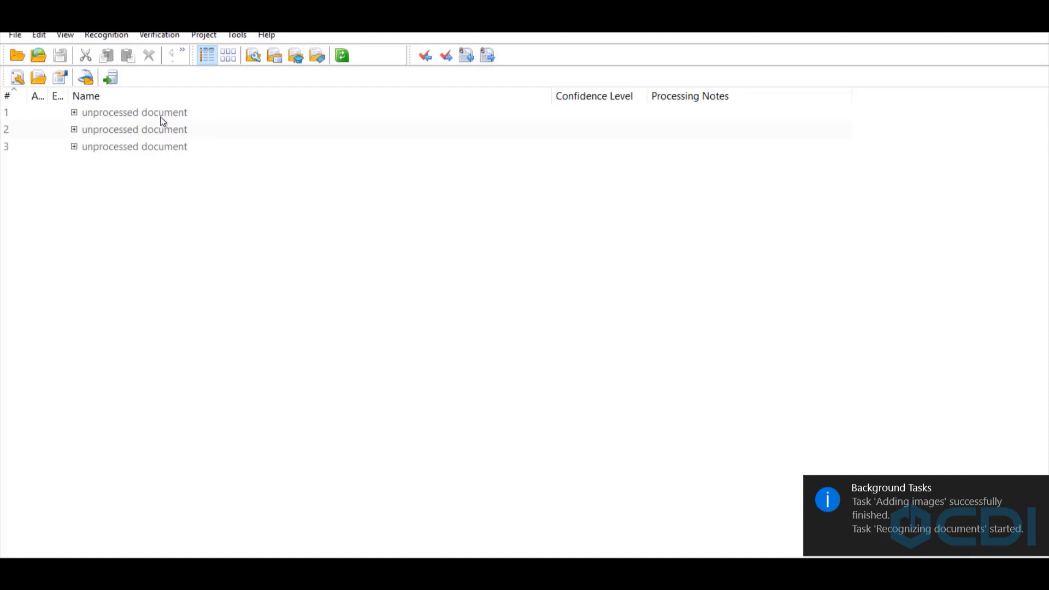
click(204, 35)
click(241, 269)
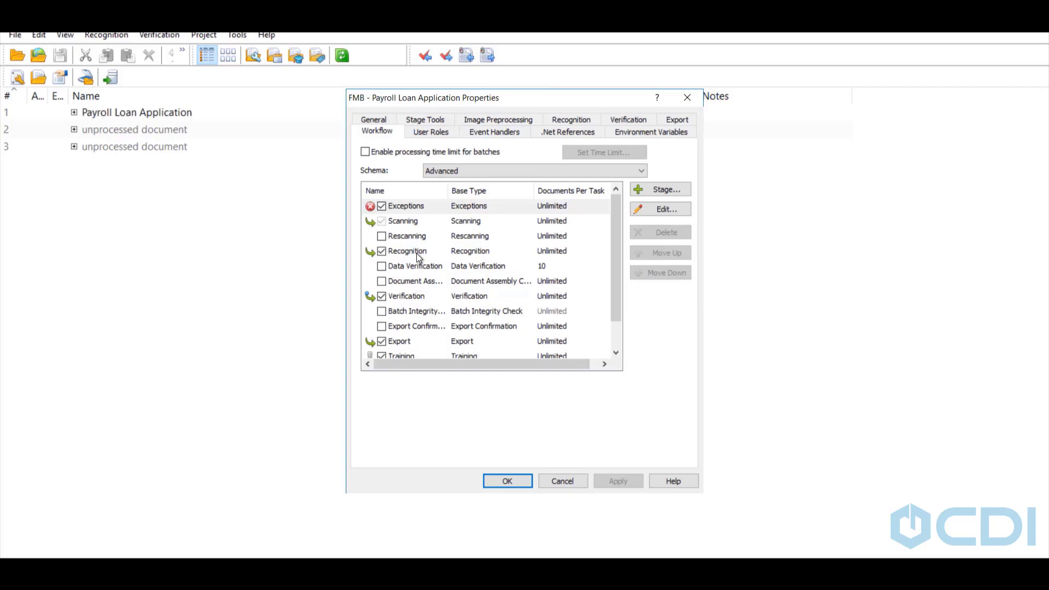
click(411, 295)
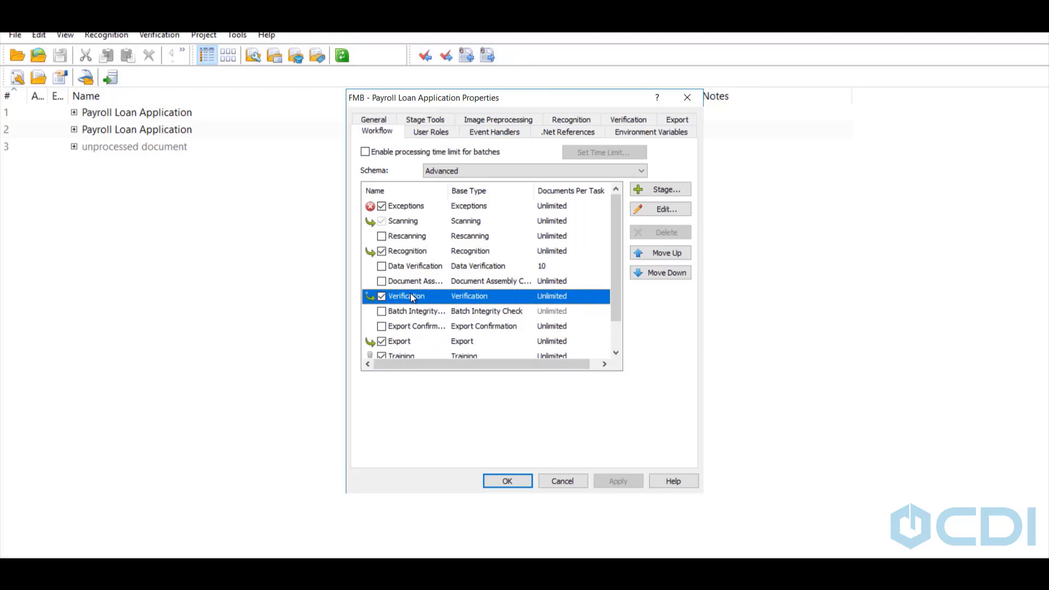
scroll(411, 297, down, 1)
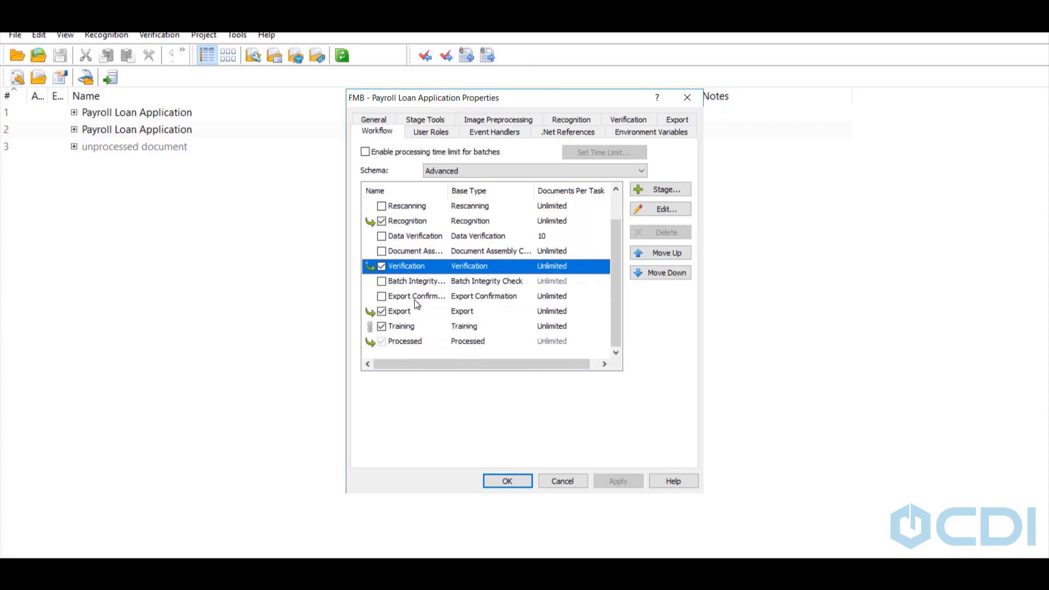
click(410, 328)
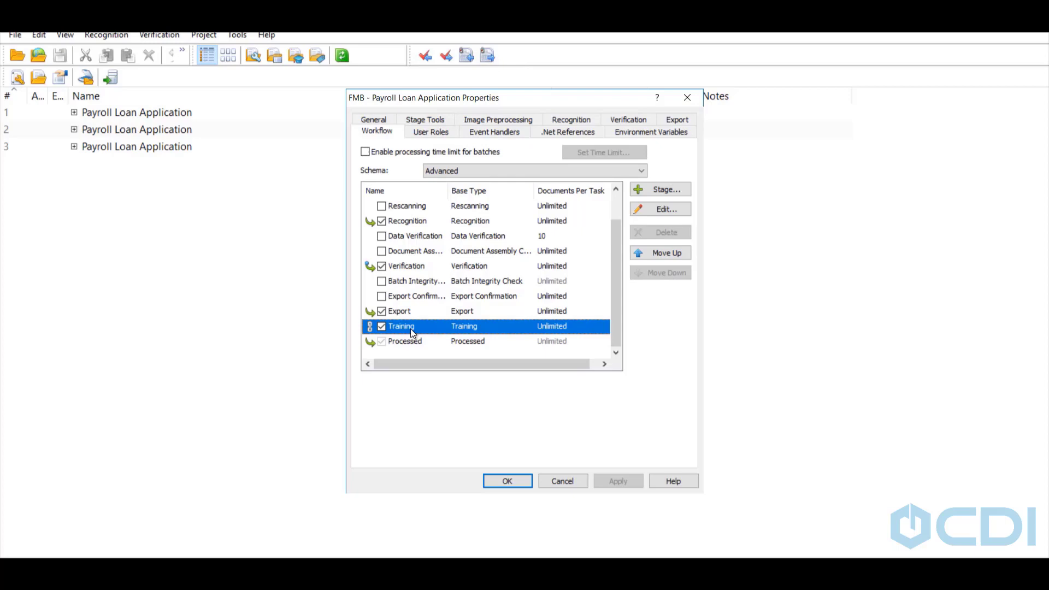
click(442, 310)
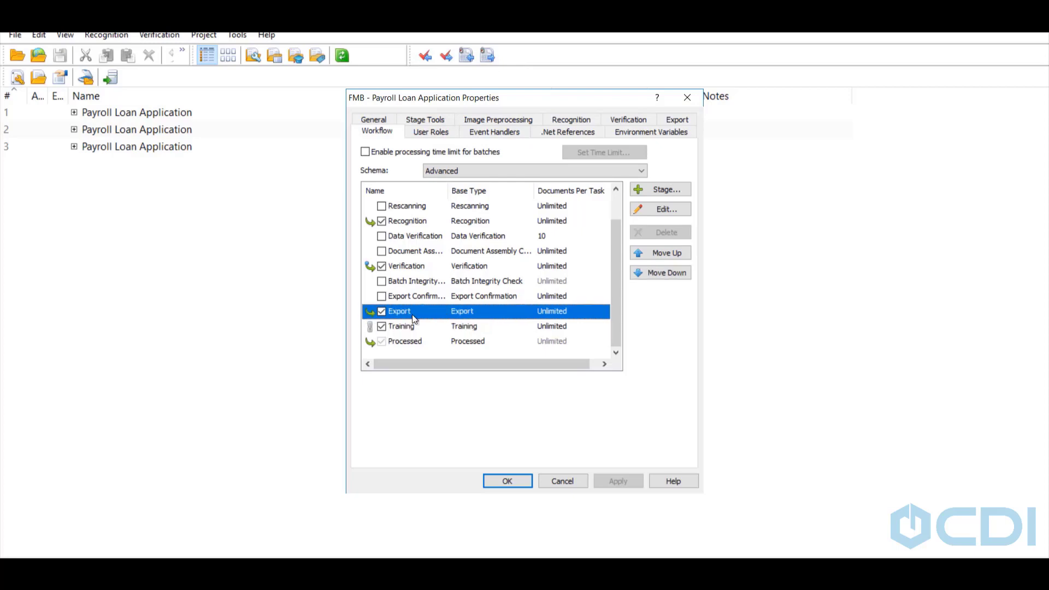
- Discard the project properties, take a Verification task, and open row 1 Payroll Loan Application
click(567, 483)
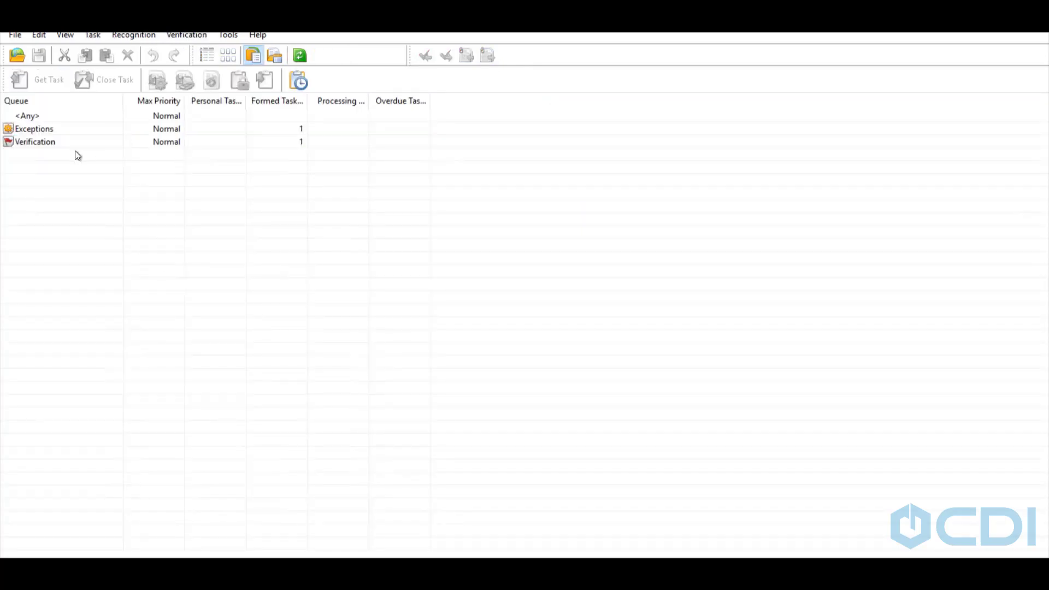
click(61, 144)
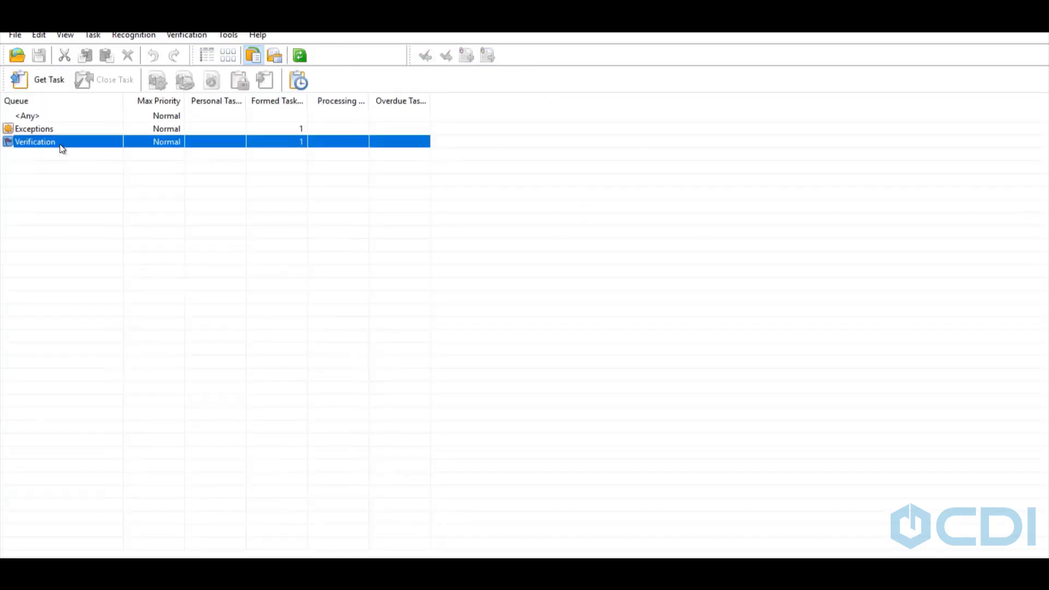
click(35, 83)
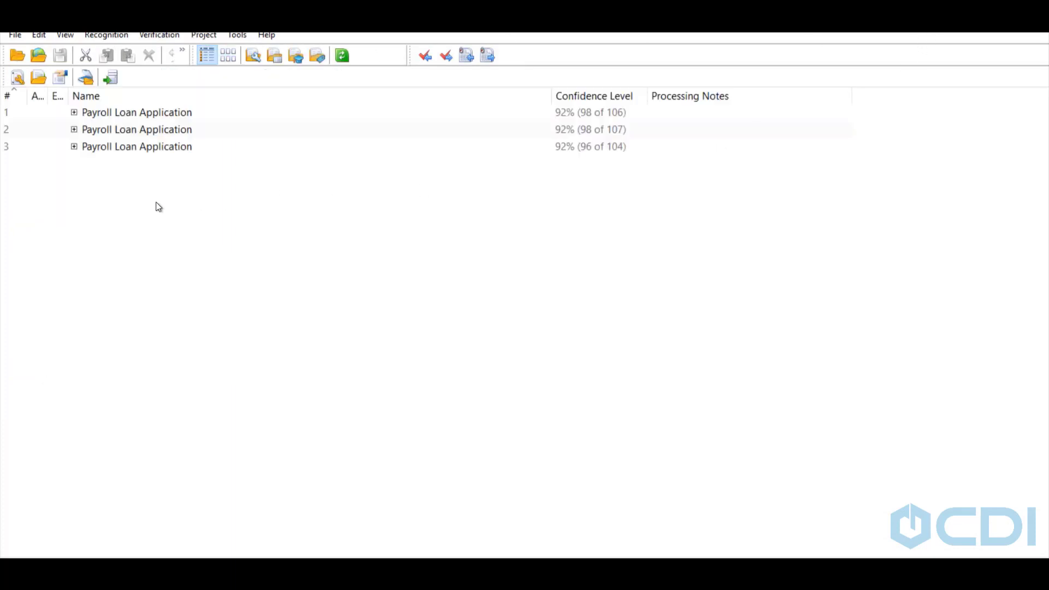
click(138, 113)
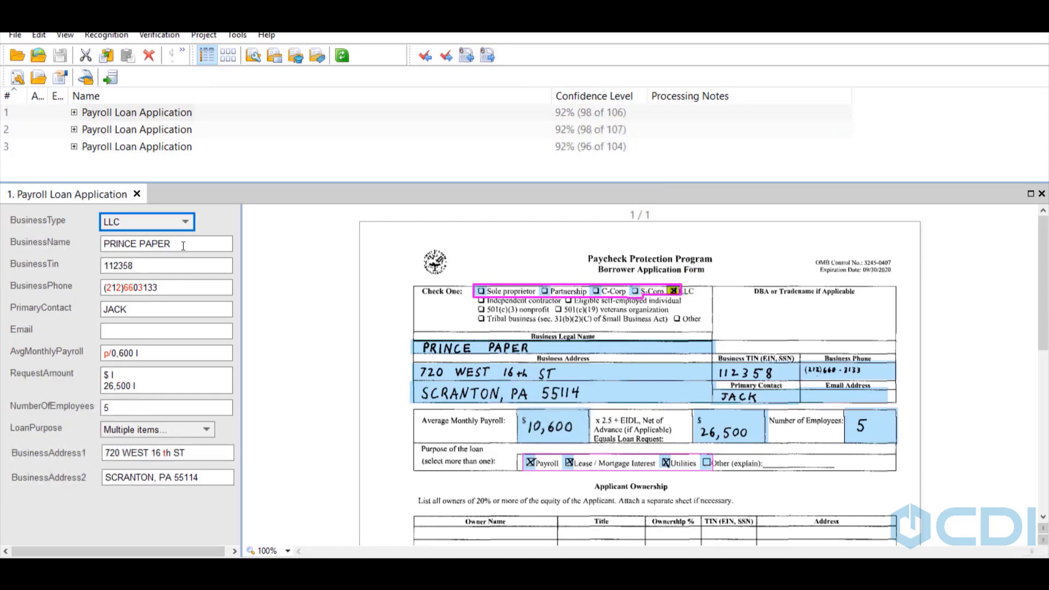
- Keep LLC and confirm PRINCE PAPER, the TIN, phone, primary contact and empty email
mouse_move(650, 295)
click(135, 222)
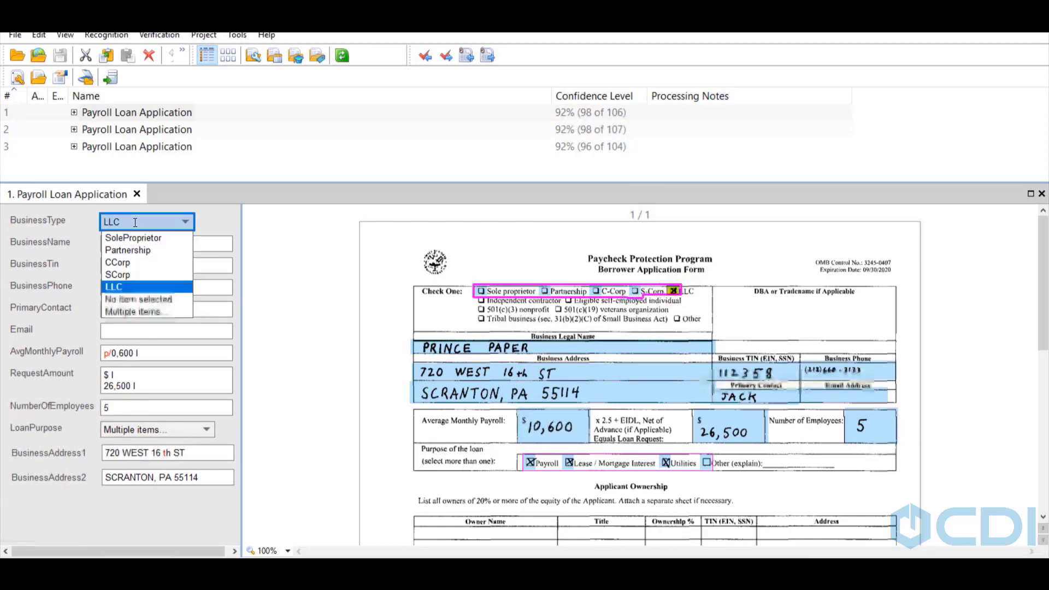
click(135, 223)
key(Tab)
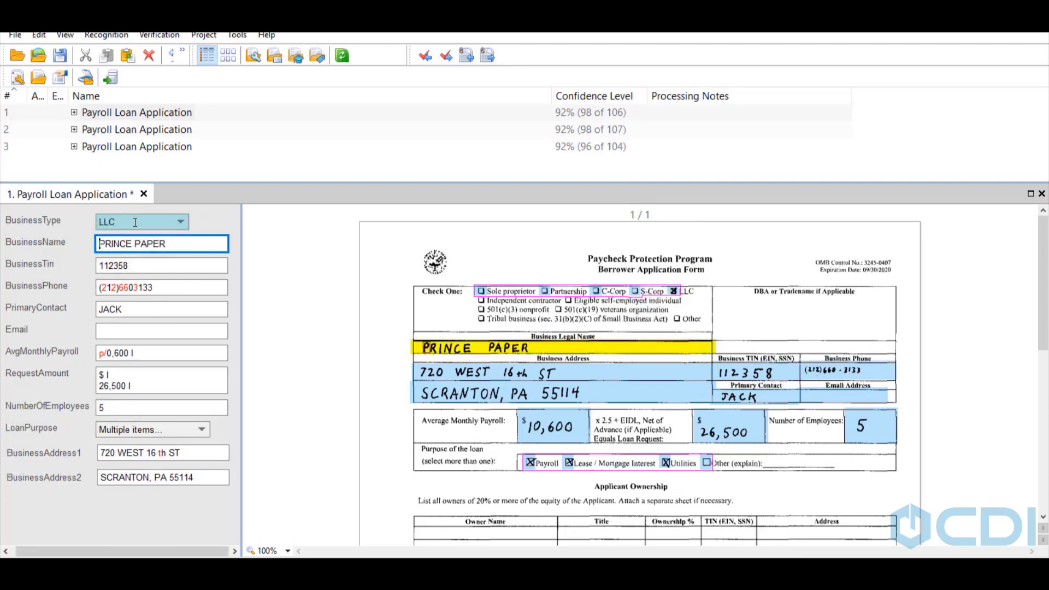
key(Tab)
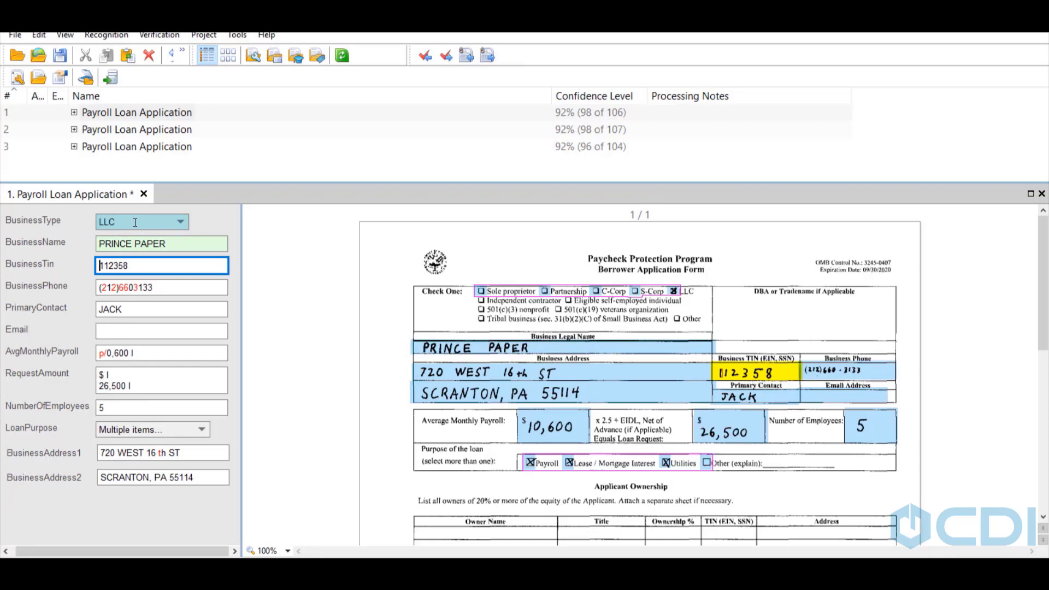
key(Tab)
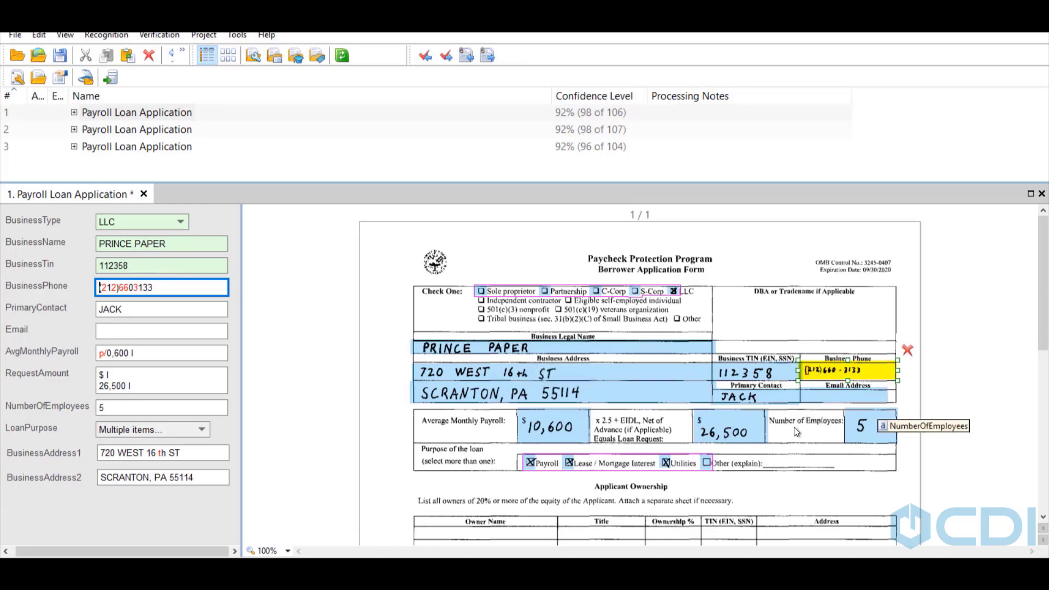
key(Tab)
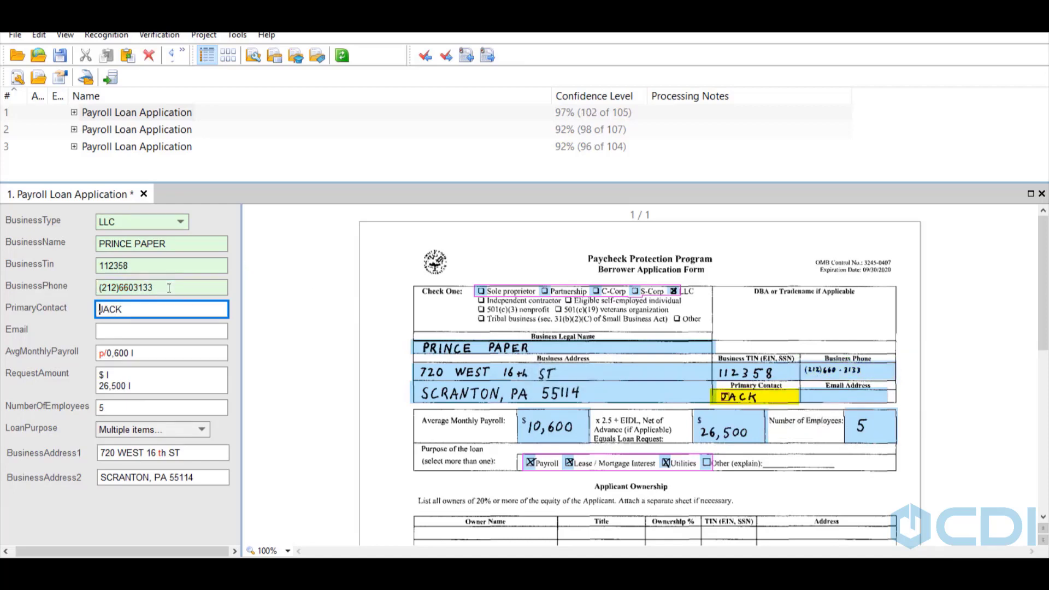
key(Tab)
key(Tab)
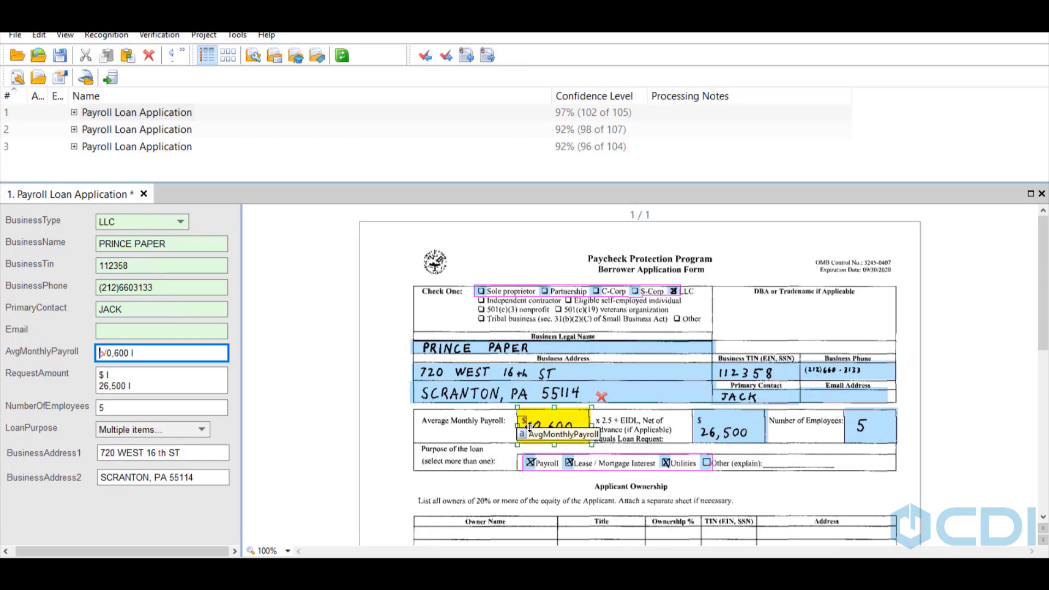
- Resize the AvgMonthlyPayroll region so it reads 10,600, and confirm it
drag(518, 413, 525, 419)
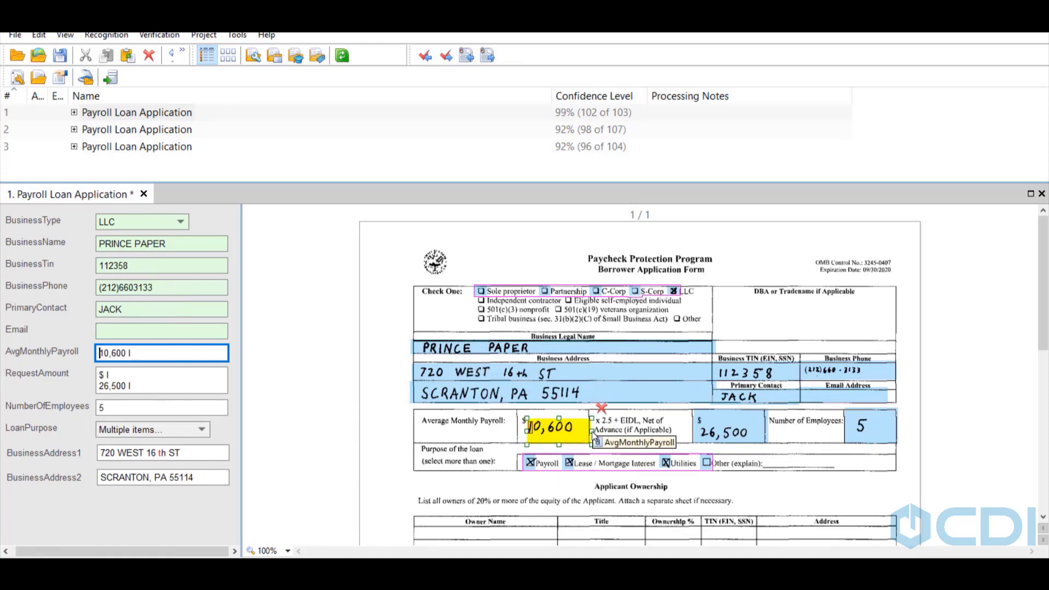
drag(588, 432, 584, 432)
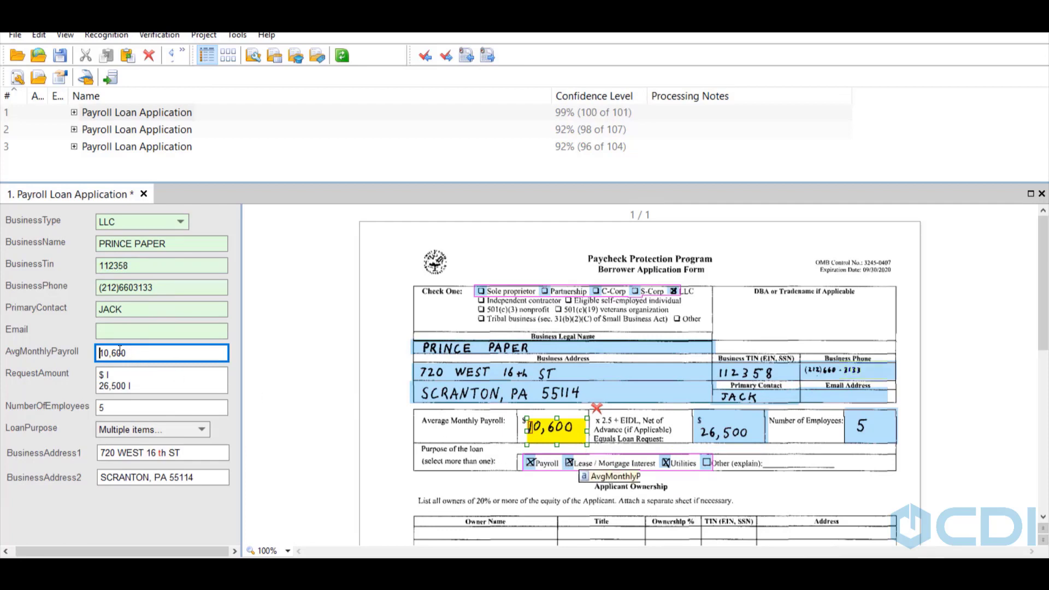
click(149, 354)
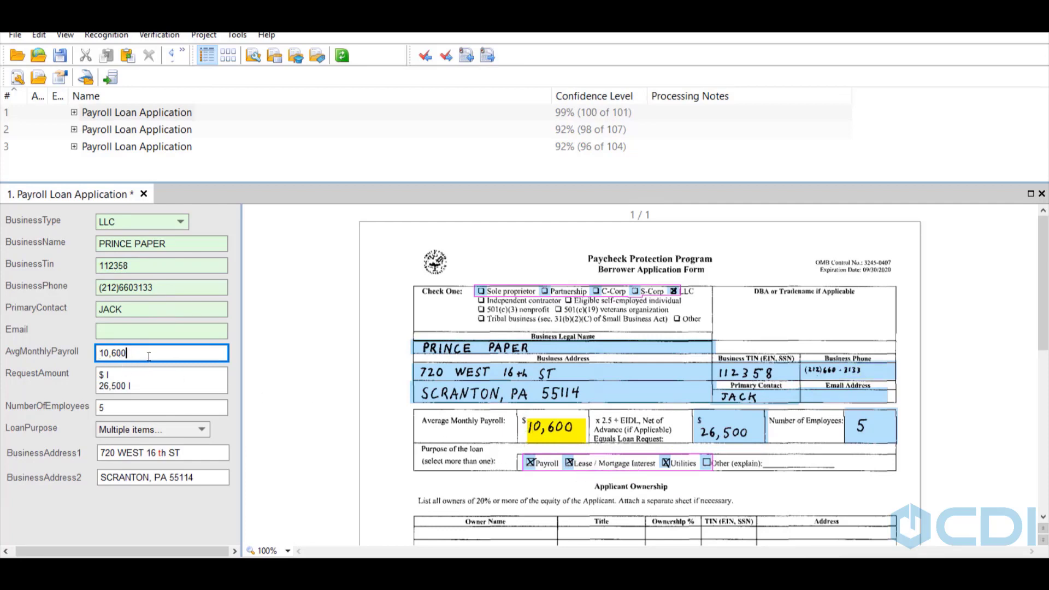
key(Tab)
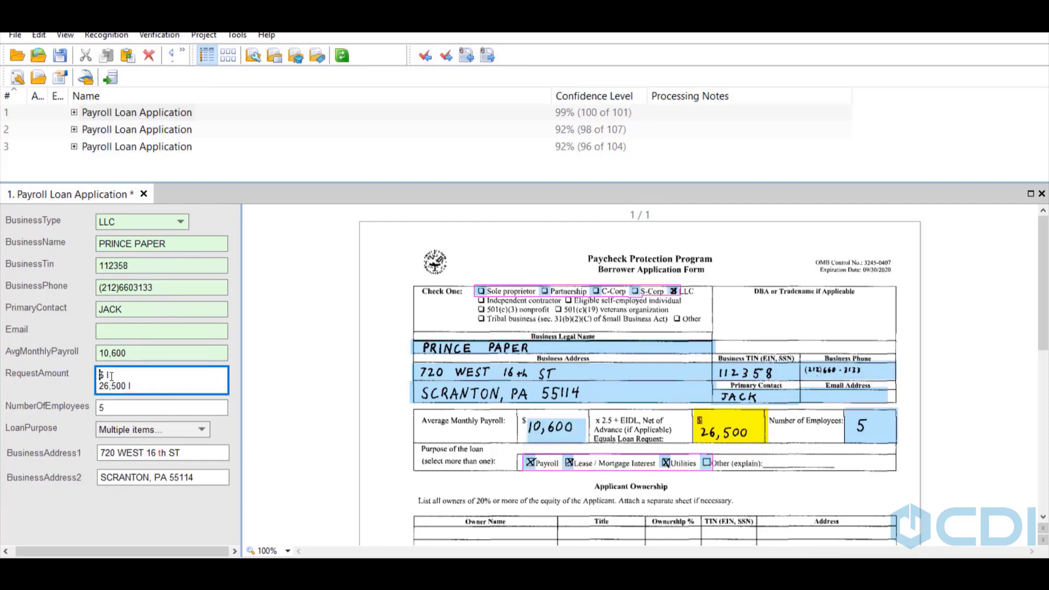
- Trim the RequestAmount region to read 26,500 and confirm it
mouse_move(698, 419)
drag(692, 413, 695, 424)
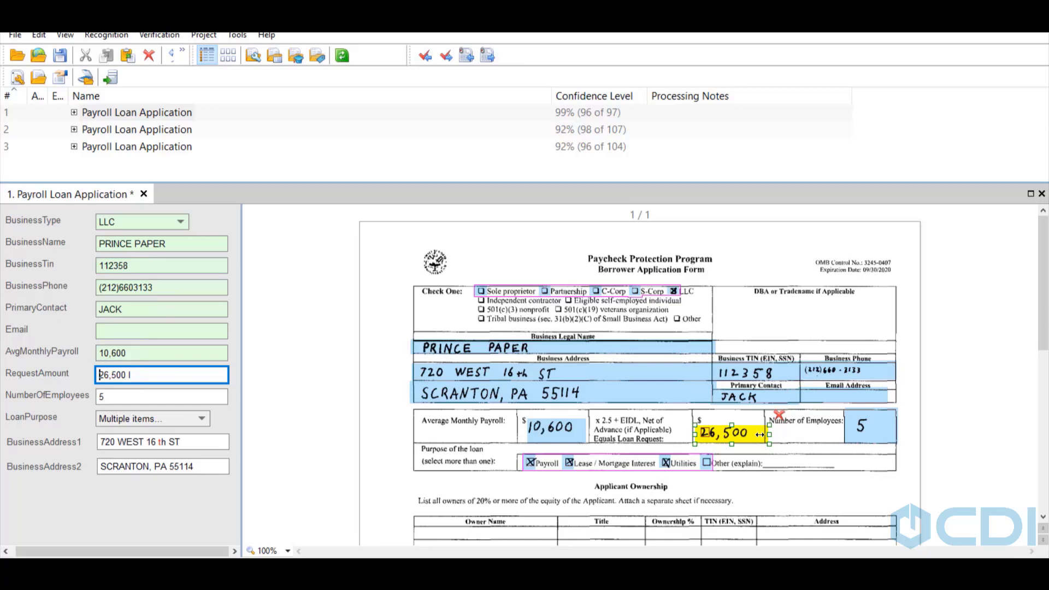
drag(770, 435, 761, 435)
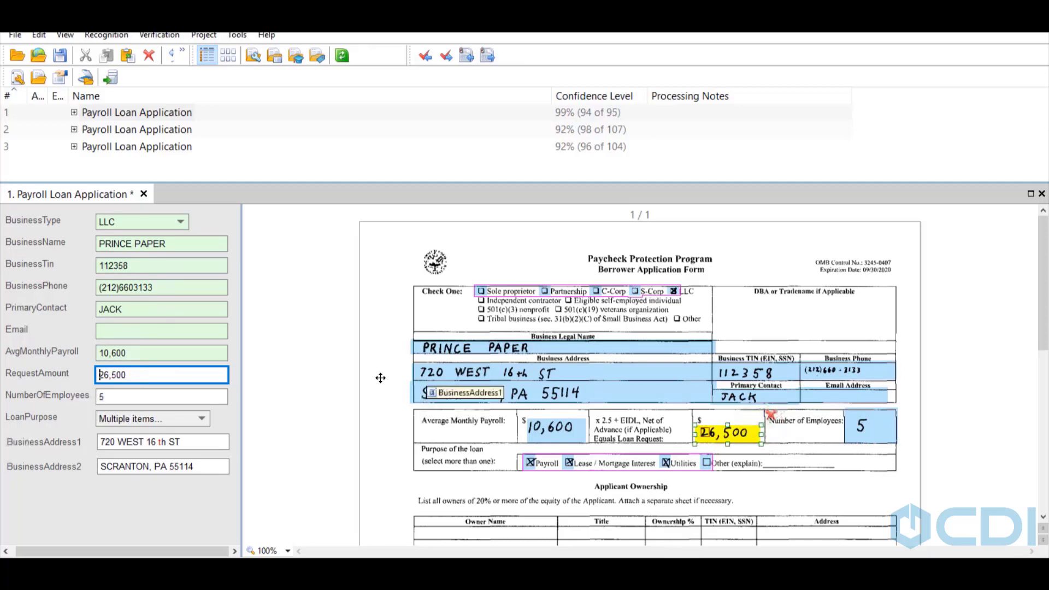
key(Return)
key(Return)
key(Return)
key(Return)
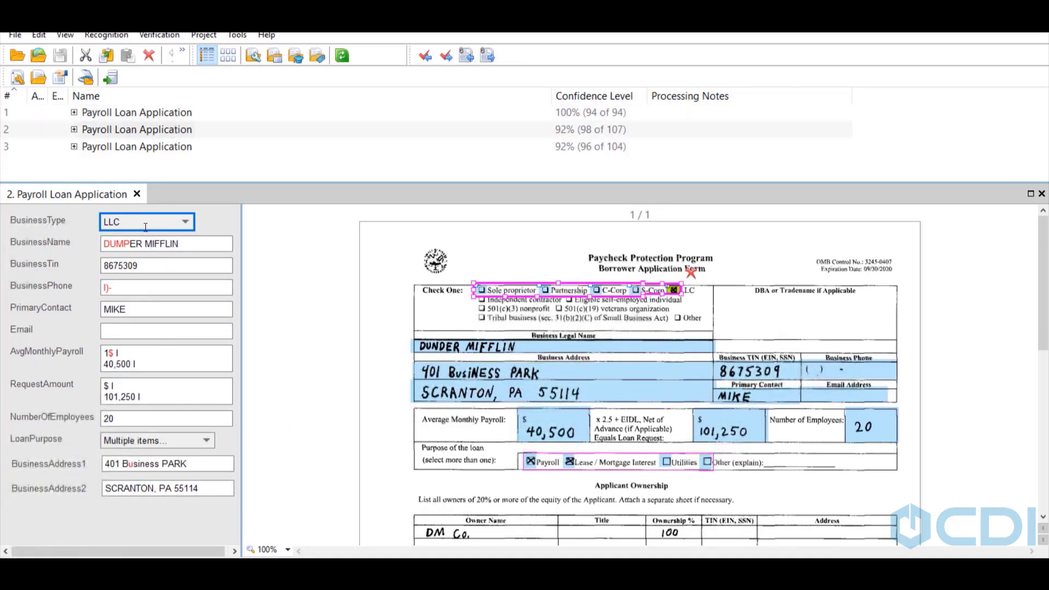
- Confirm LLC, fix the business name's misread letters to 'ND', and clear the empty phone mask
key(Return)
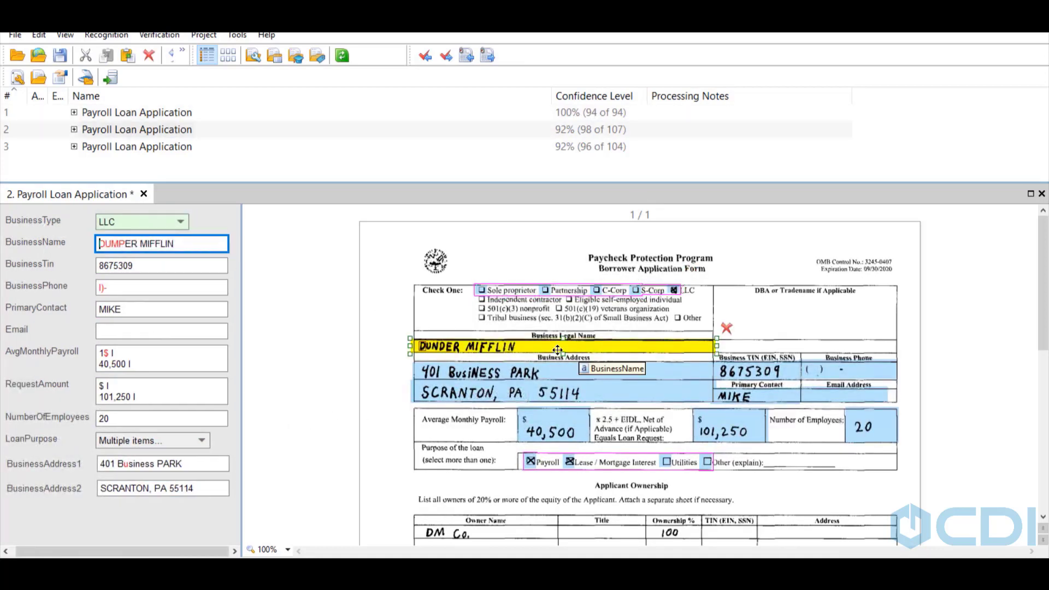
click(124, 244)
key(BackSpace)
key(BackSpace)
text(ND)
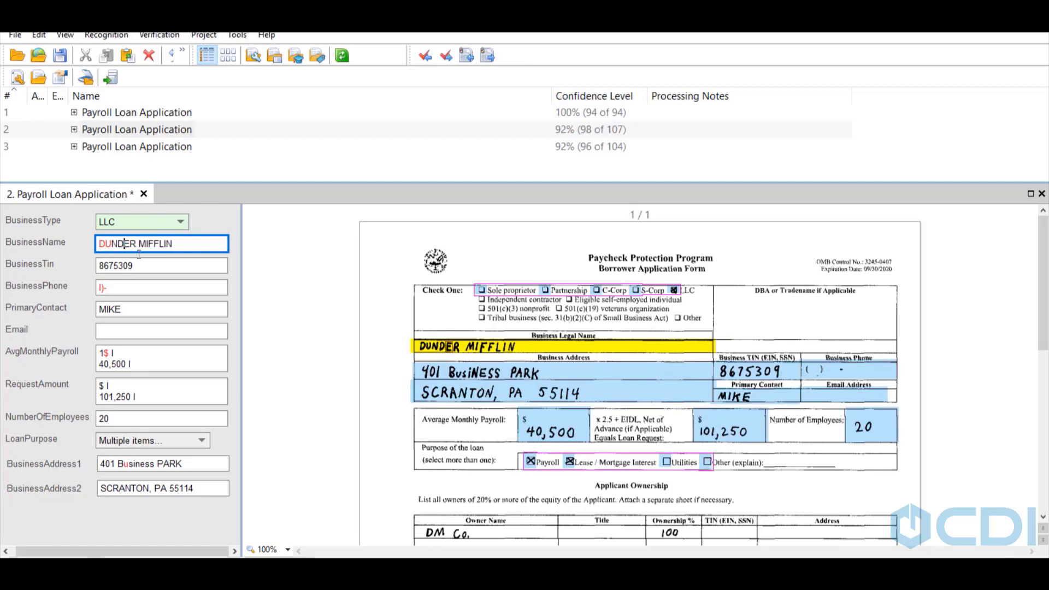
key(Return)
key(Return)
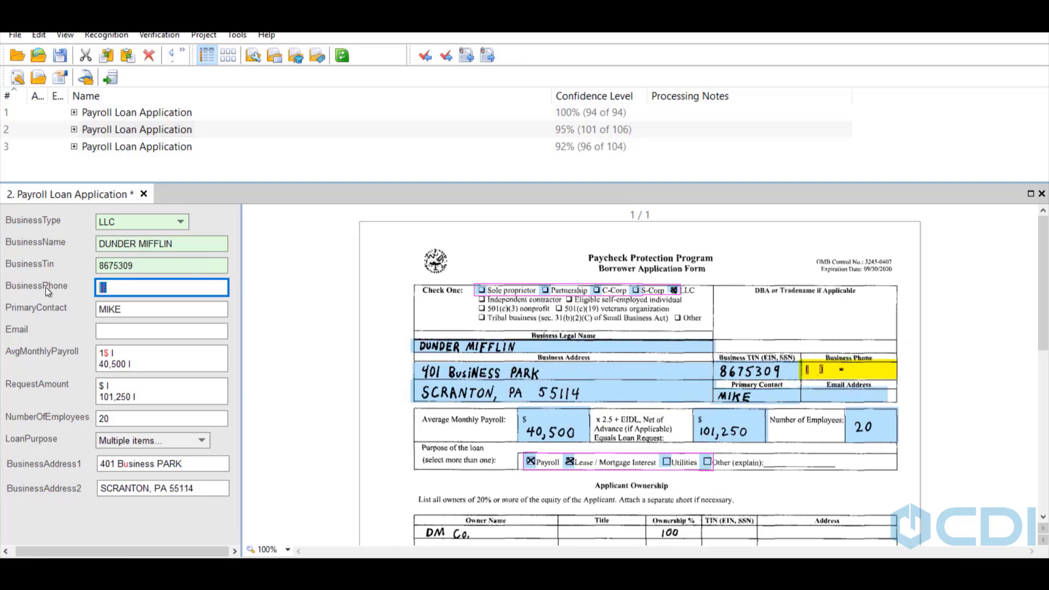
key(BackSpace)
key(Return)
key(Return)
key(Return)
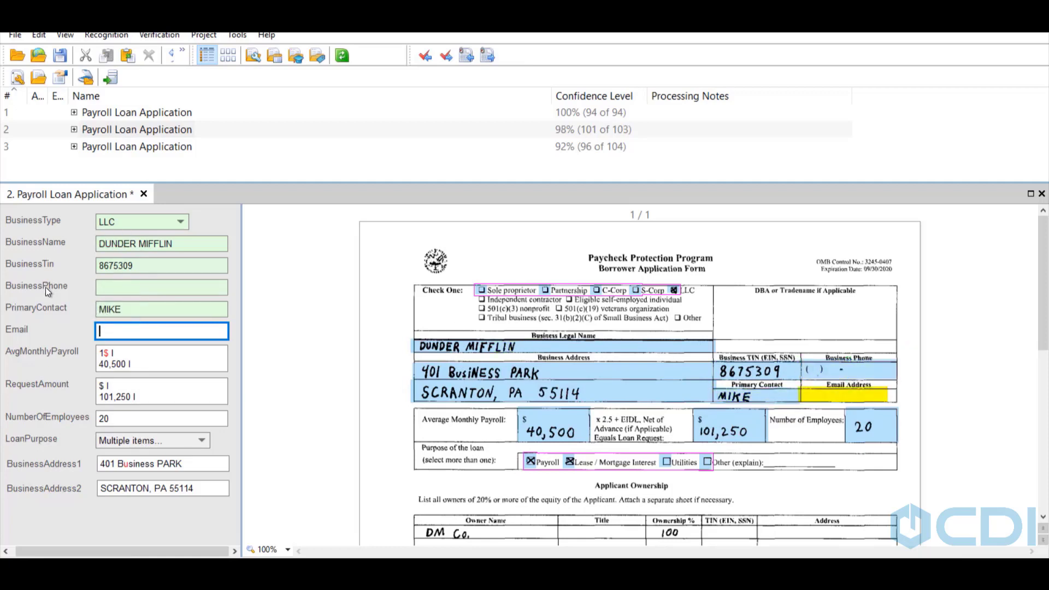
- Resize the payroll and request regions to read 40,500 and 101,250
drag(516, 409, 524, 422)
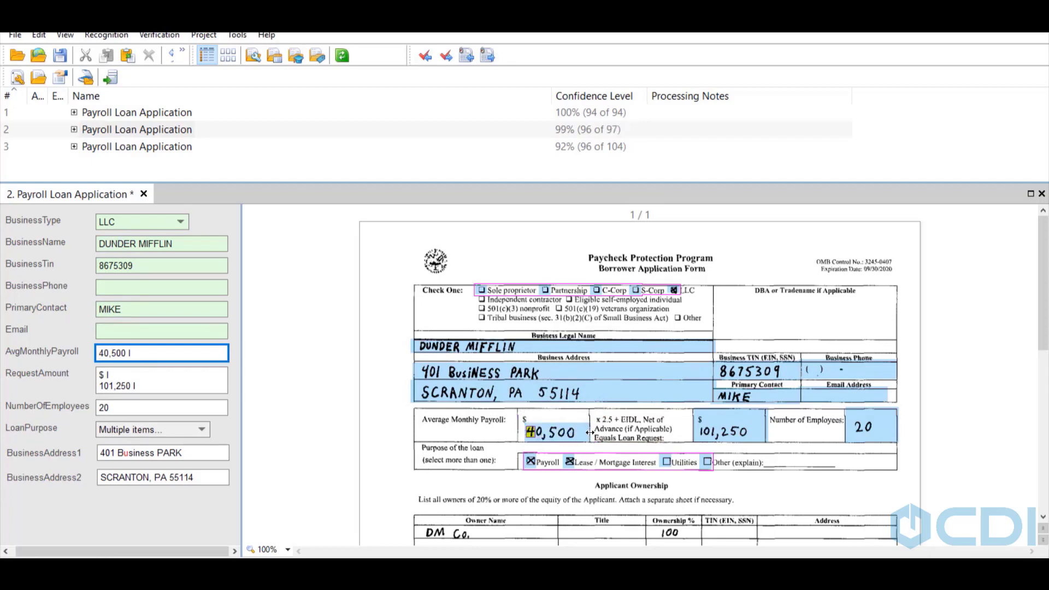
drag(591, 432, 586, 433)
click(191, 370)
drag(693, 409, 700, 419)
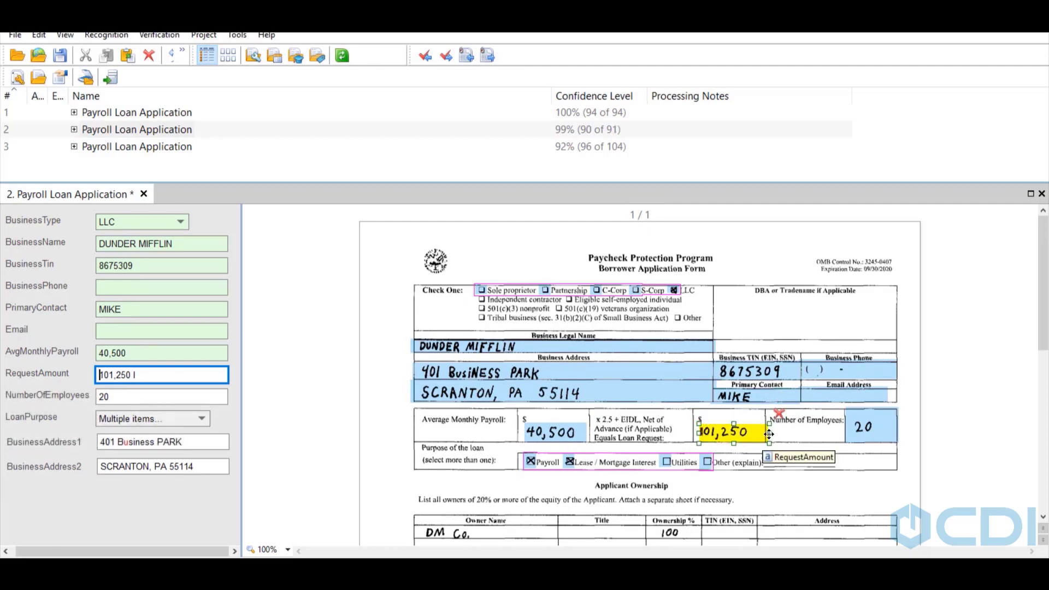
drag(769, 434, 760, 433)
- Confirm RequestAmount, NumberOfEmployees, LoanPurpose and address fields to reach the third form
key(Tab)
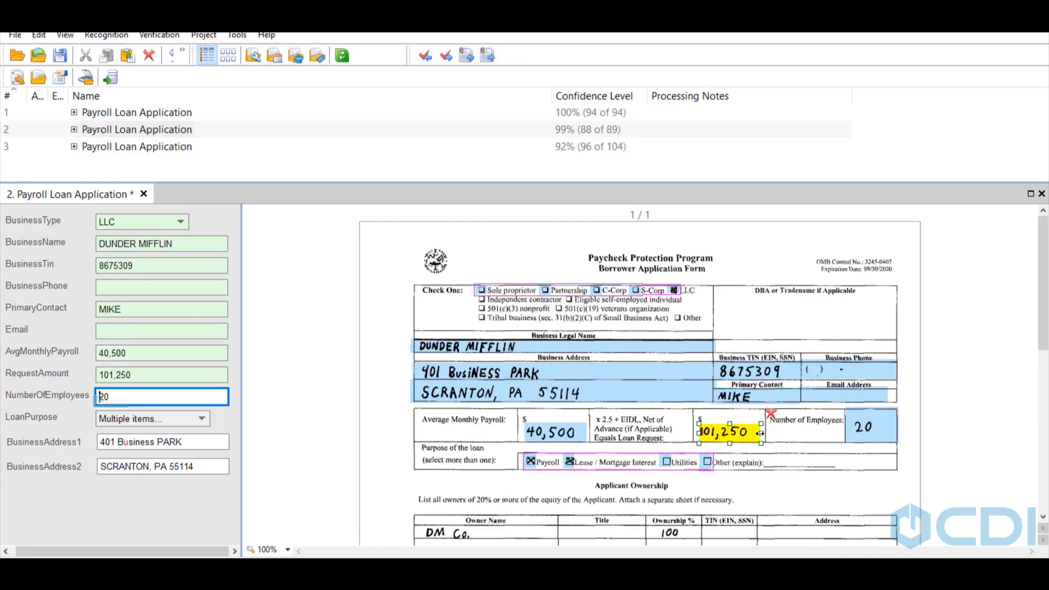
key(Tab)
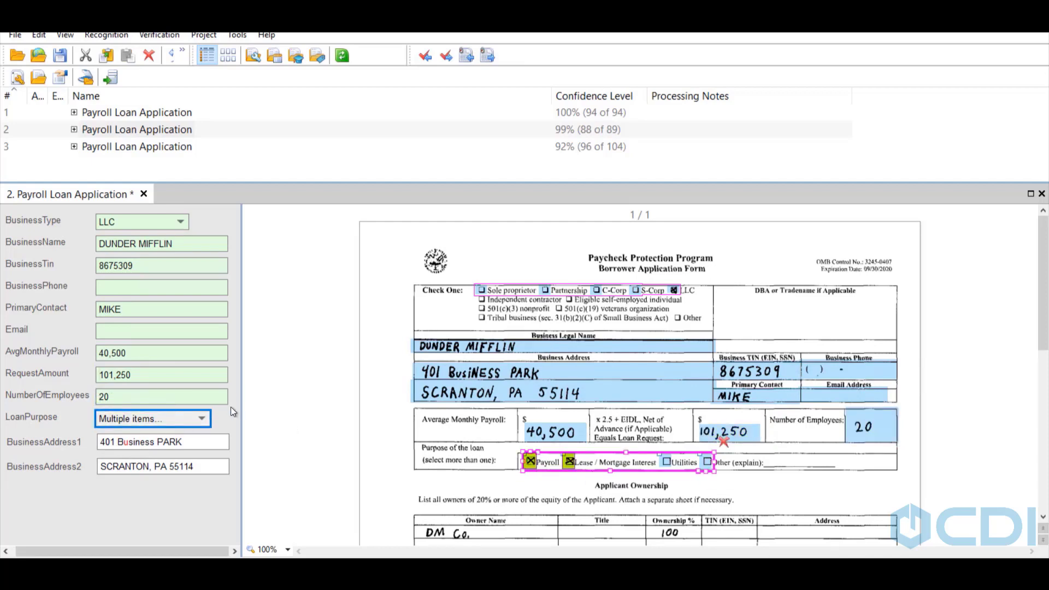
key(Tab)
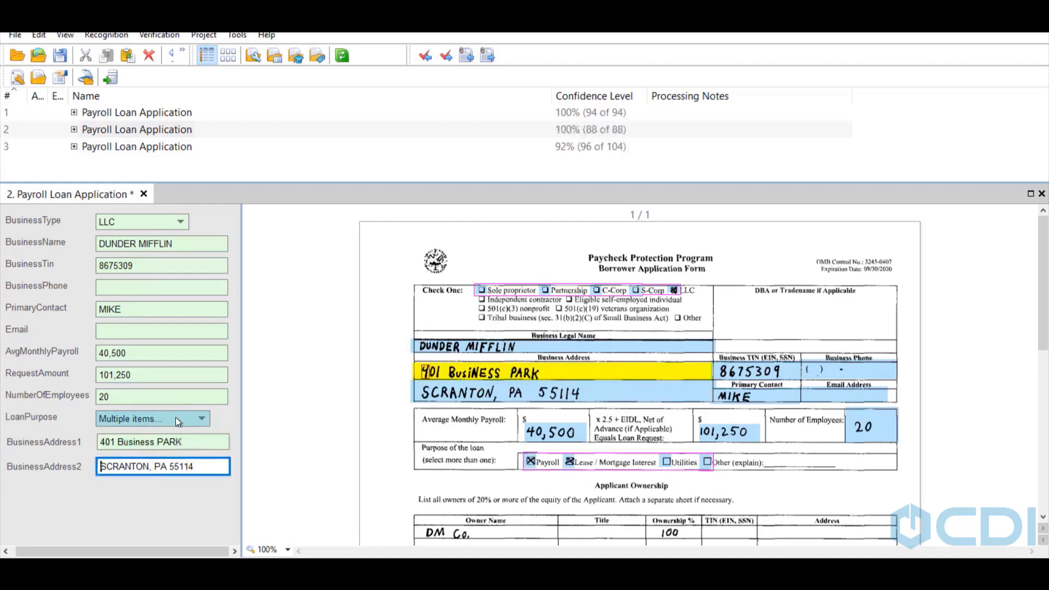
key(Return)
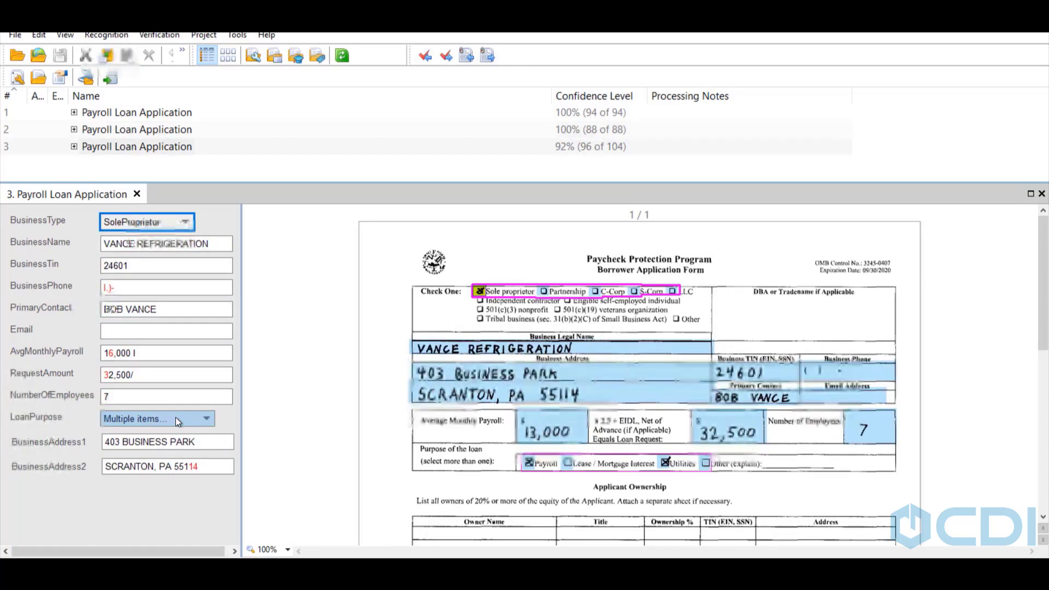
- Confirm BusinessType, name and TIN, clear the empty phone mask, and confirm contact and email
key(Tab)
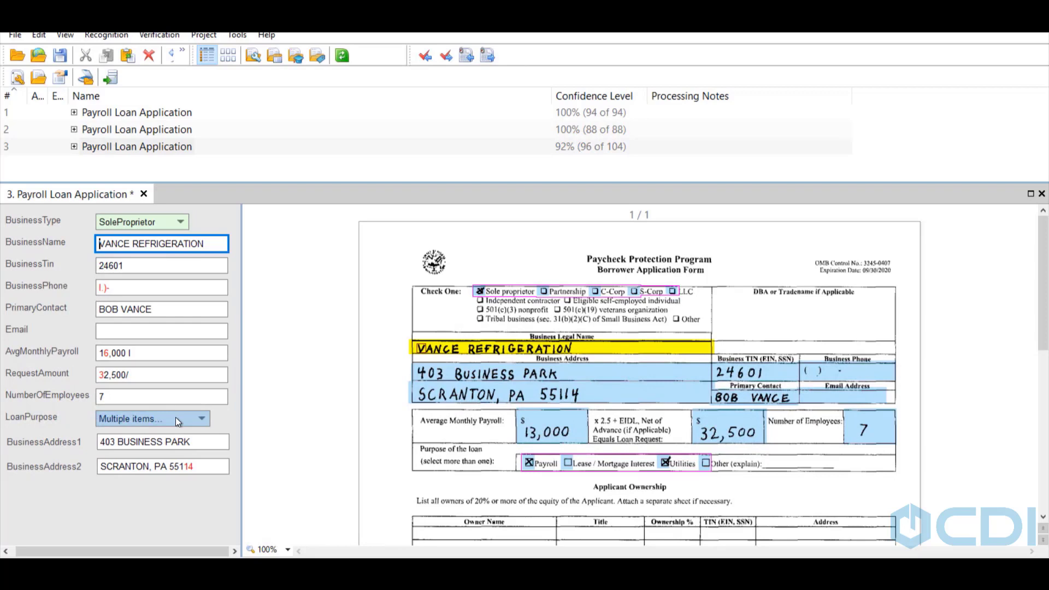
key(Tab)
key(Tab)
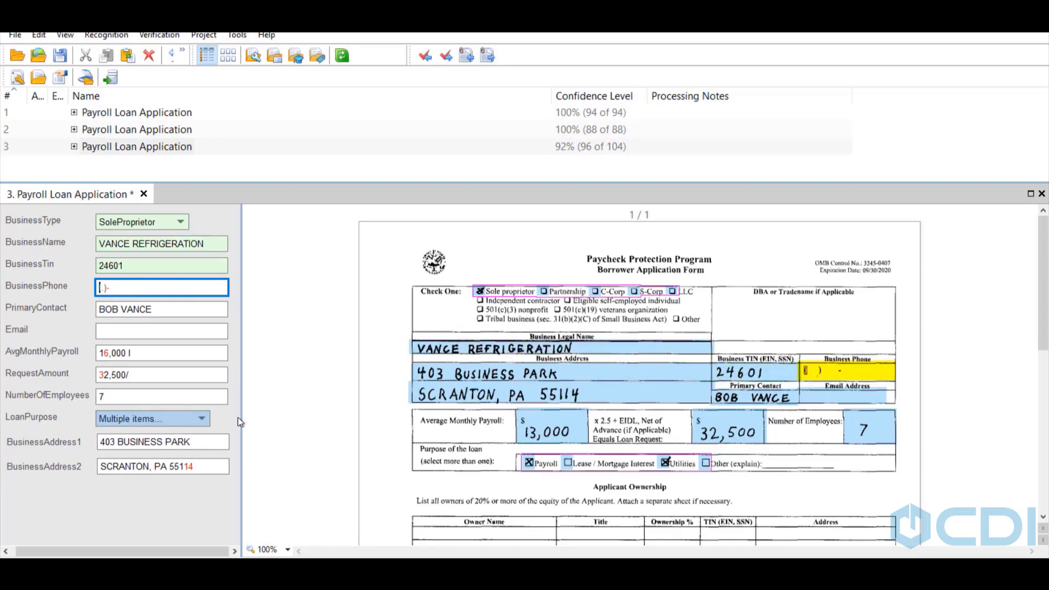
key(ctrl+a)
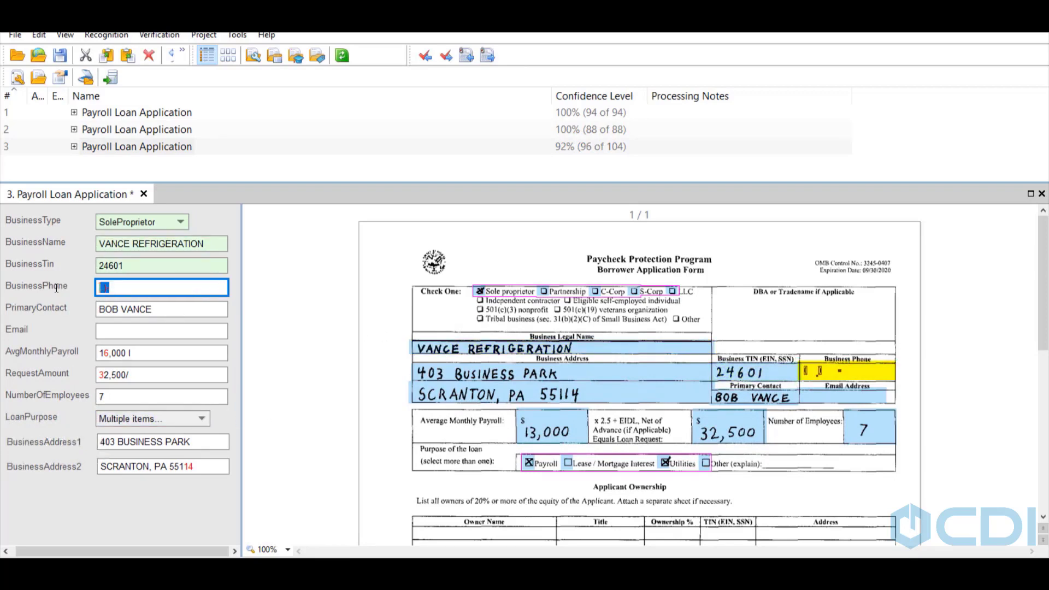
key(BackSpace)
key(Tab)
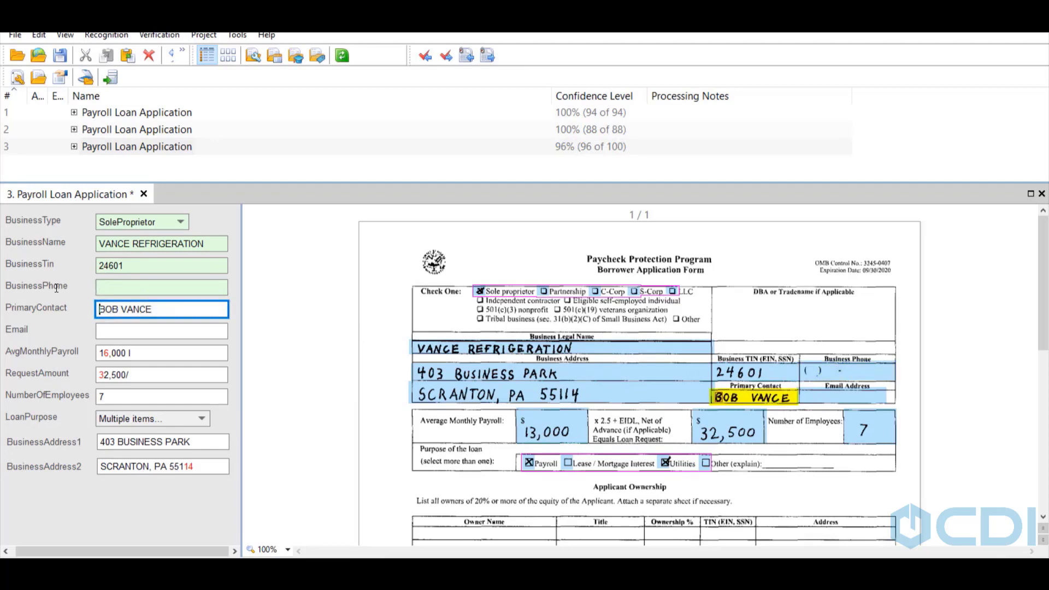
key(Tab)
key(Tab)
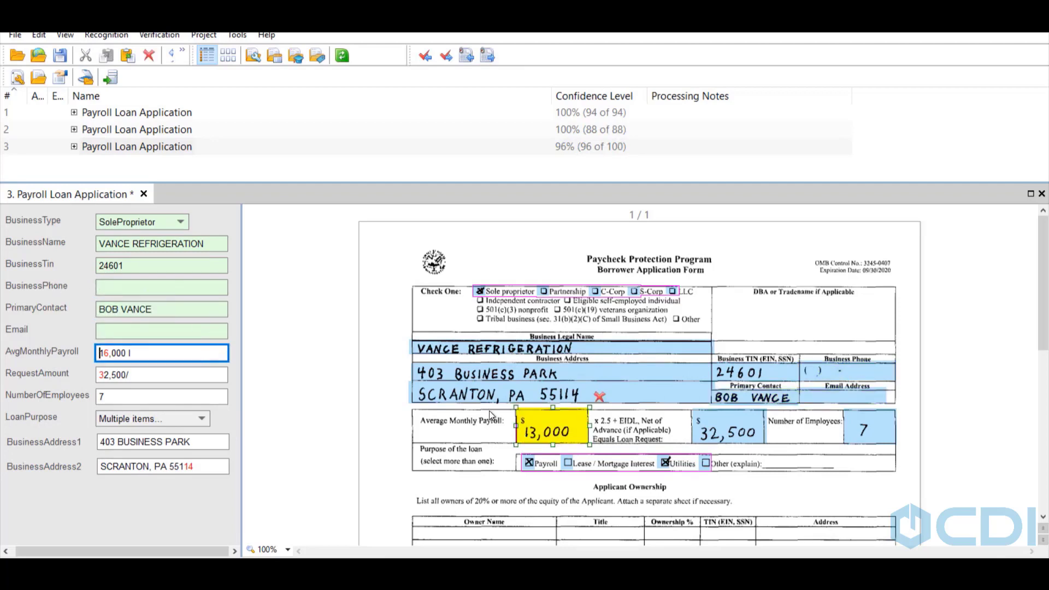
- Fix payroll to 13,000, then confirm RequestAmount 32,500, 7 employees, LoanPurpose and BusinessAddress1
click(518, 421)
drag(517, 421, 519, 423)
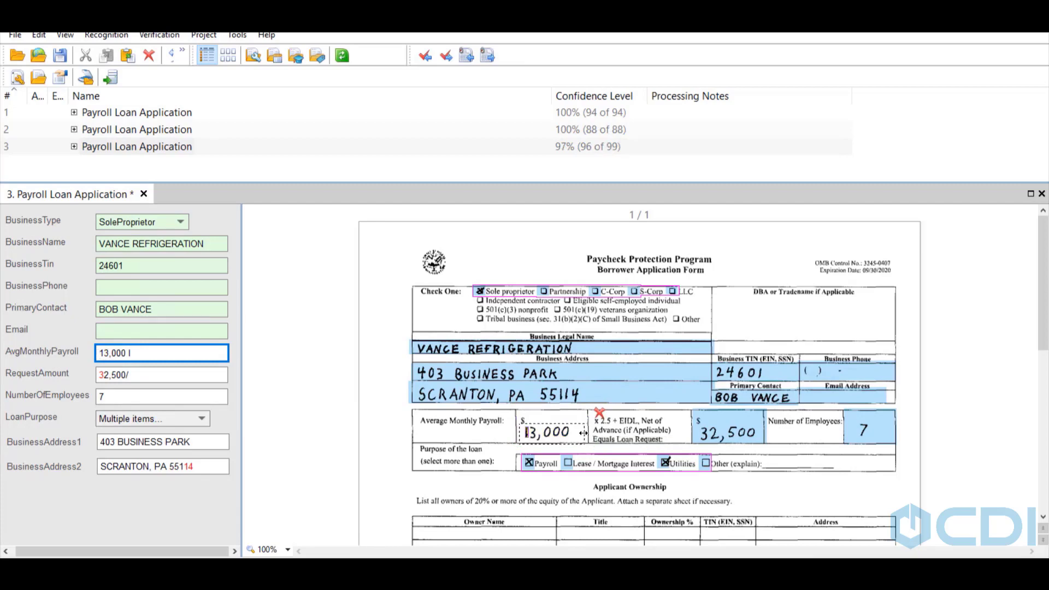
click(110, 353)
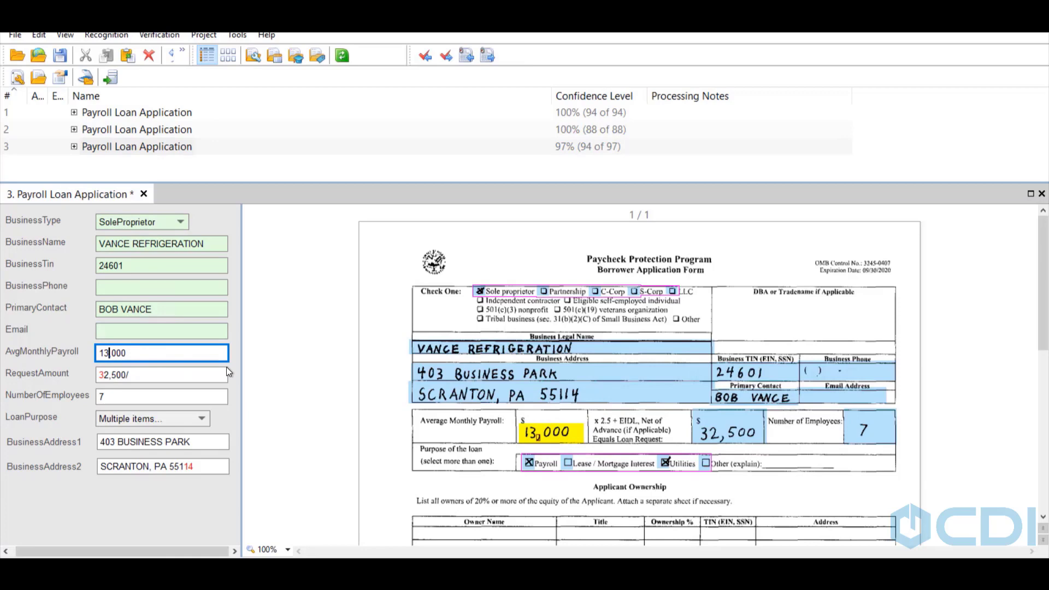
key(Tab)
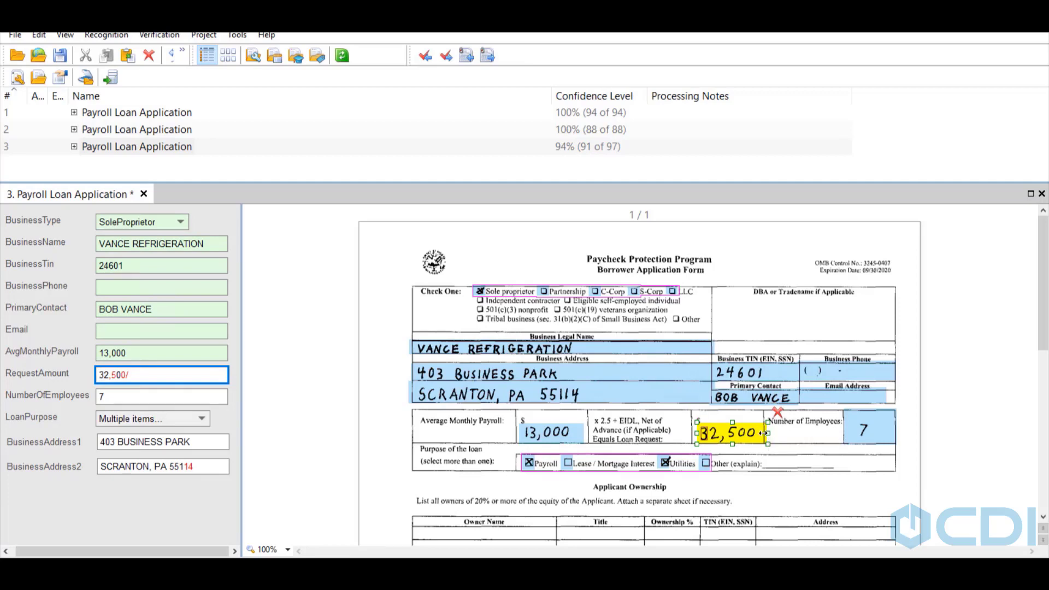
key(Tab)
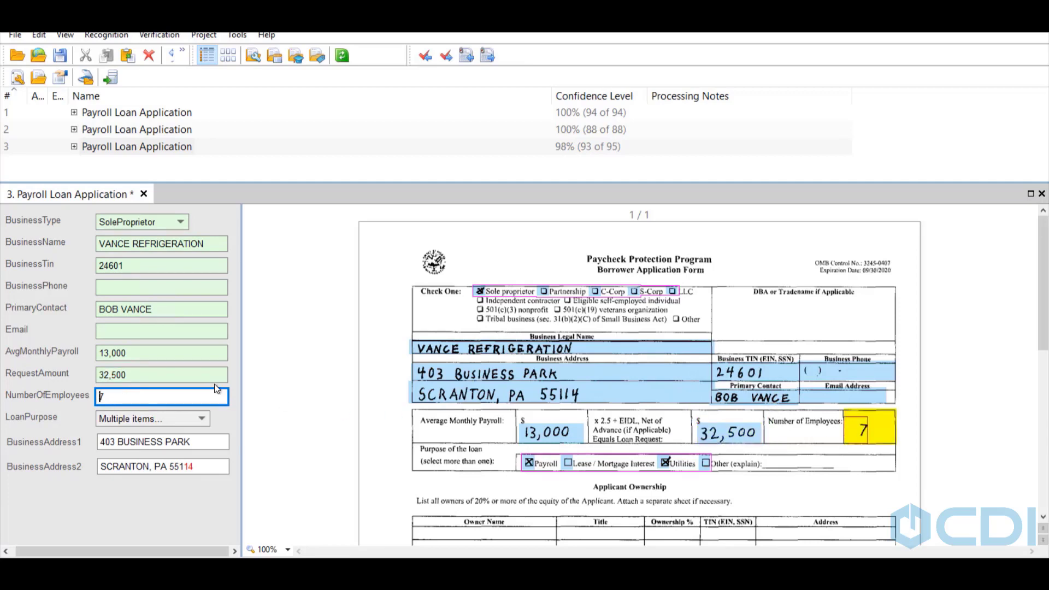
key(Tab)
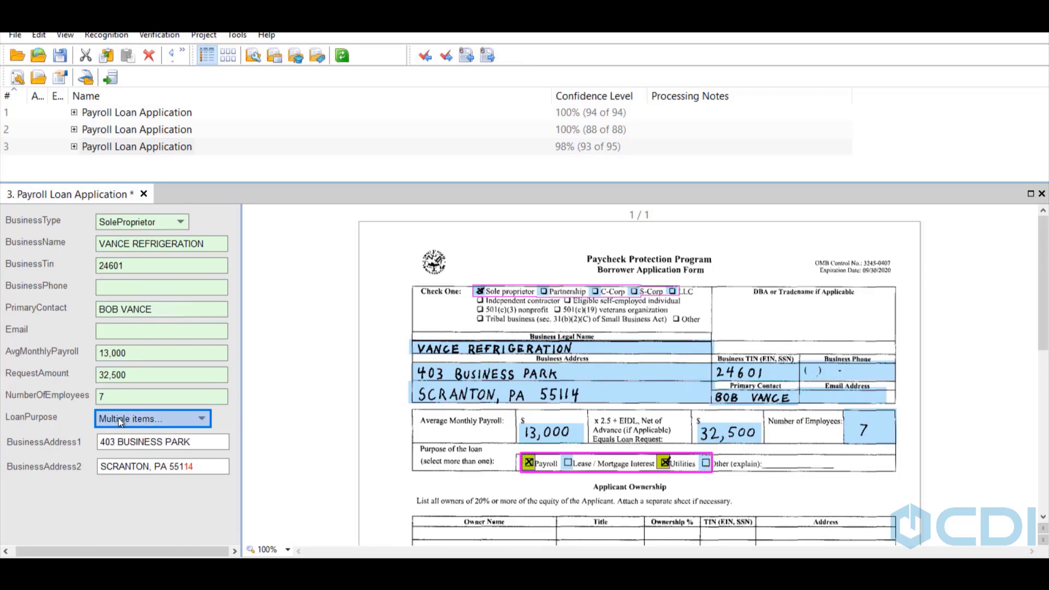
key(Tab)
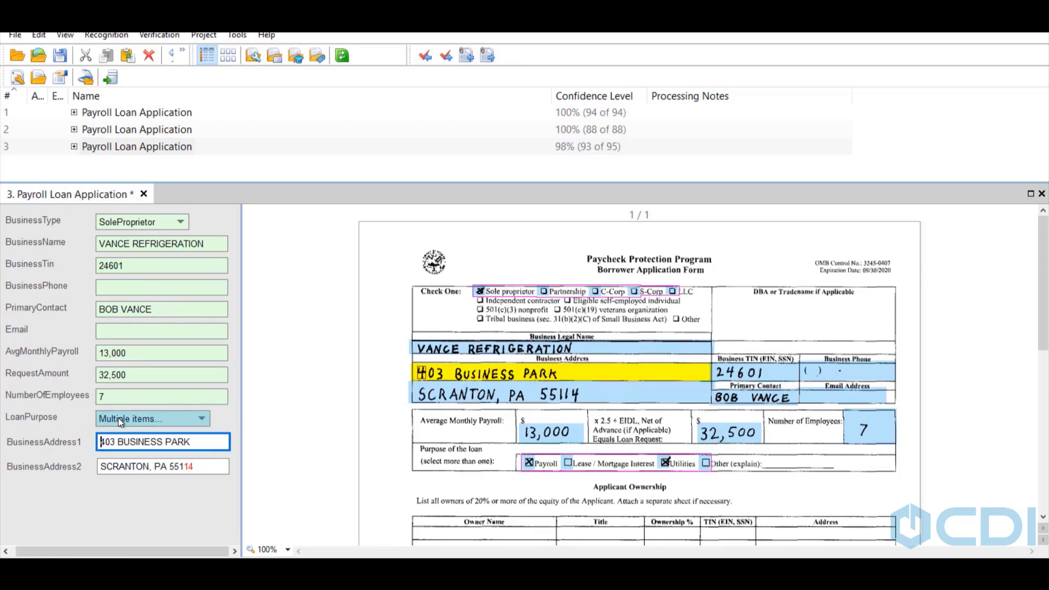
key(Tab)
key(Tab)
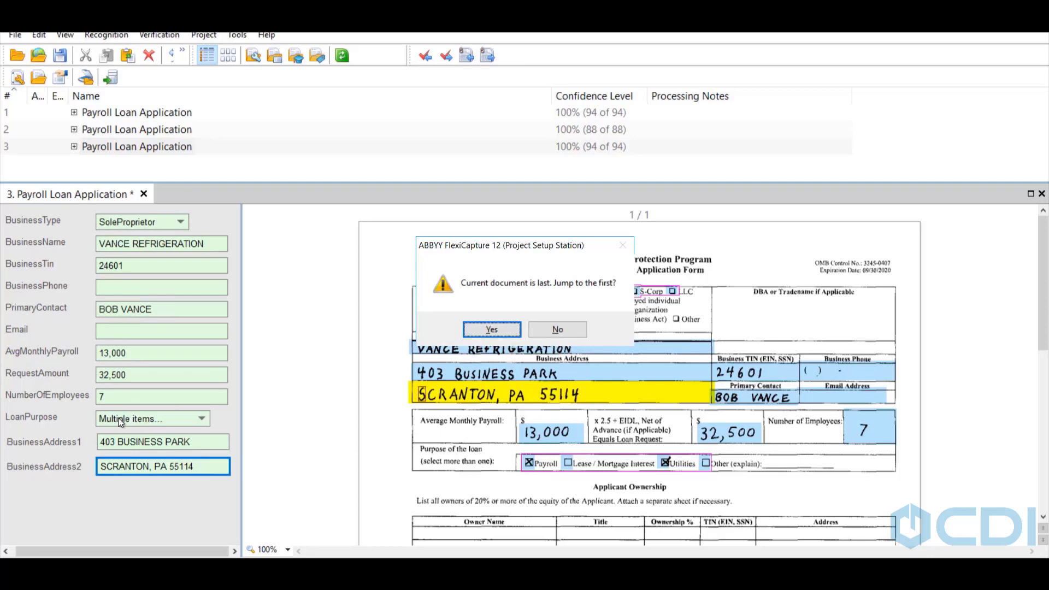
- Close the verification view, select all three Payroll Loan Applications and export them
click(493, 331)
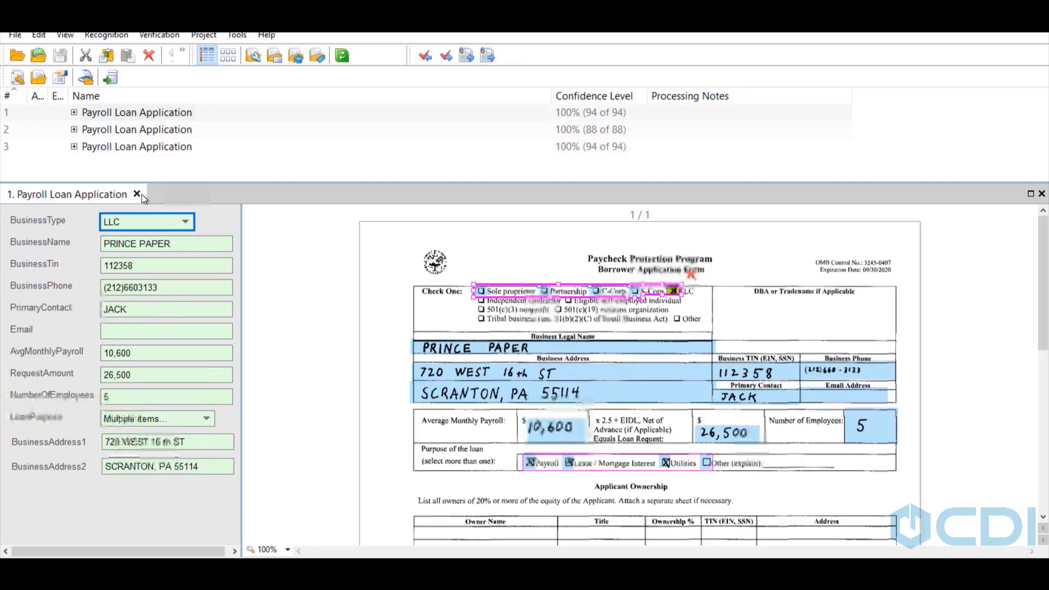
click(137, 195)
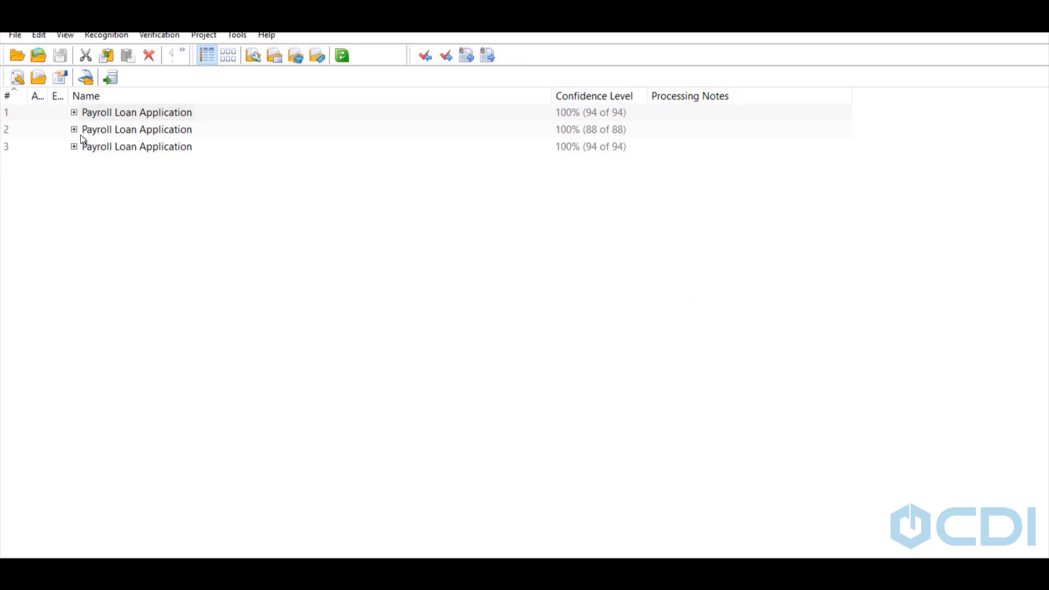
click(63, 116)
key(ctrl+a)
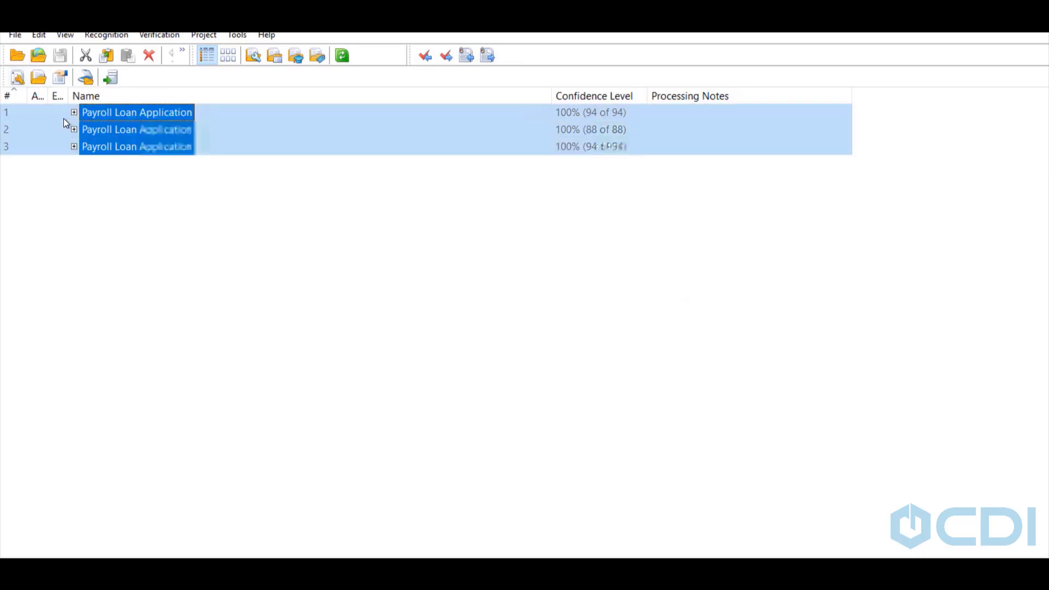
right_click(55, 129)
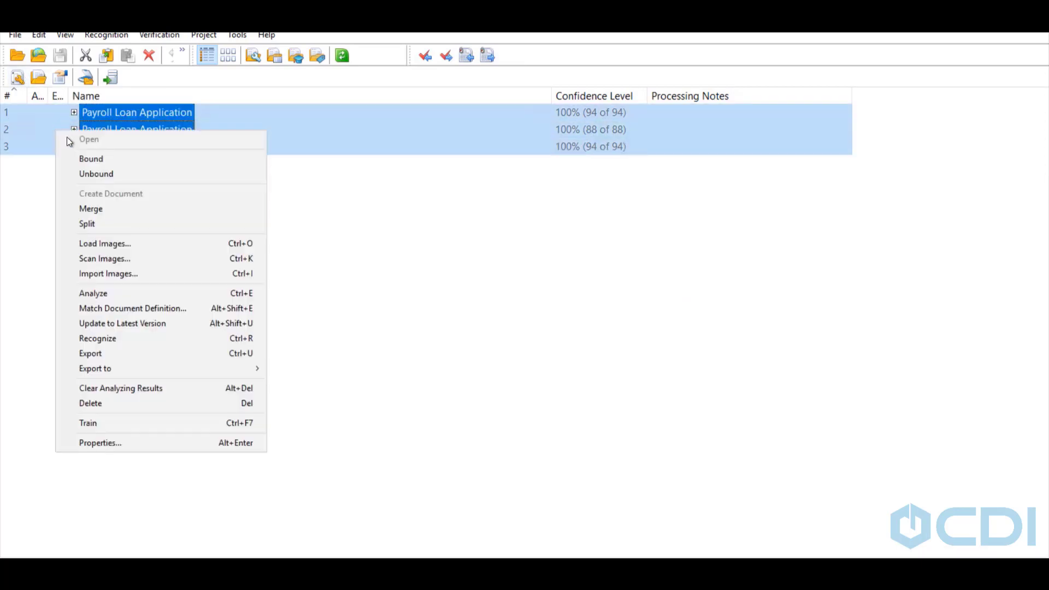
click(108, 353)
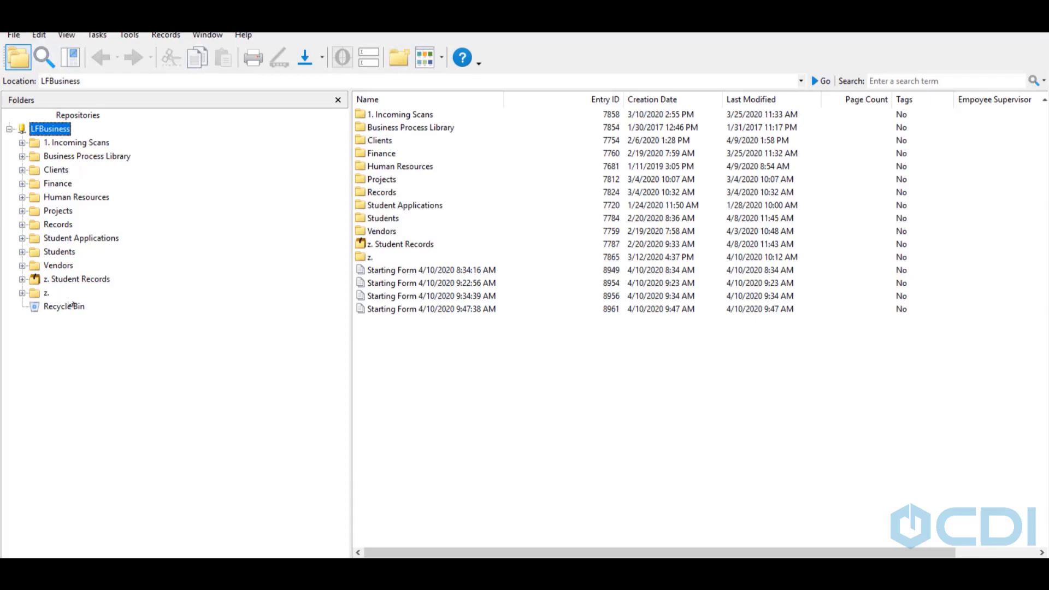
- Open Payroll Loan Application1.tif from the z. folder and scroll through its metadata fields
click(46, 292)
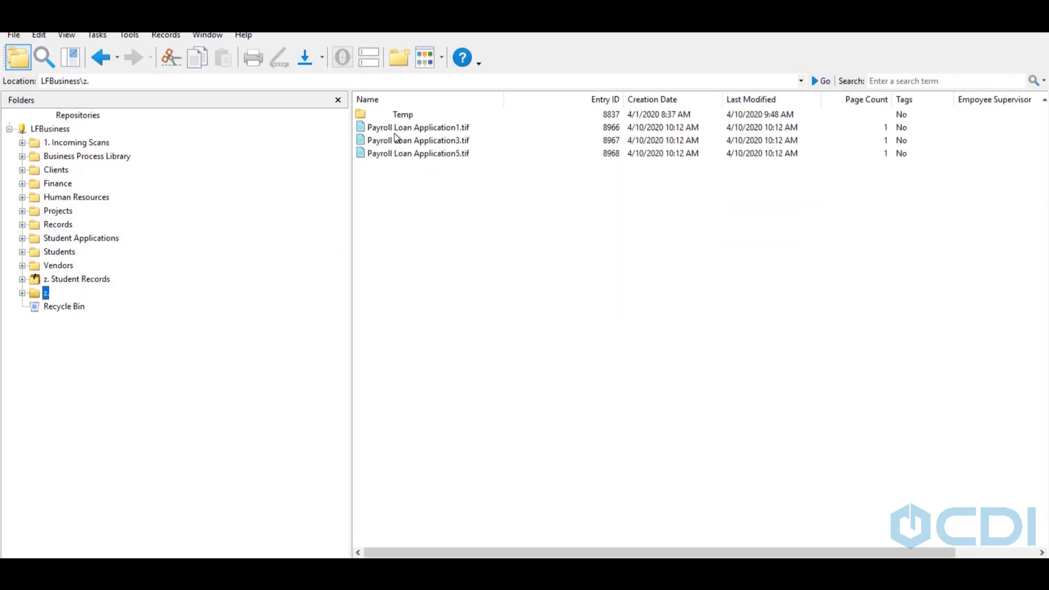
double_click(402, 129)
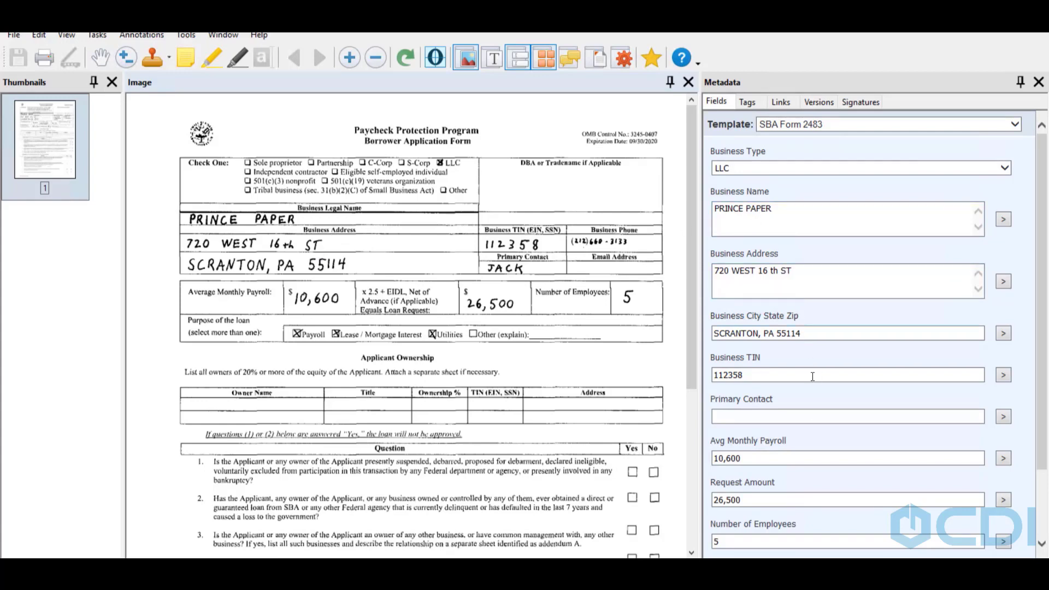
scroll(825, 486, down, 3)
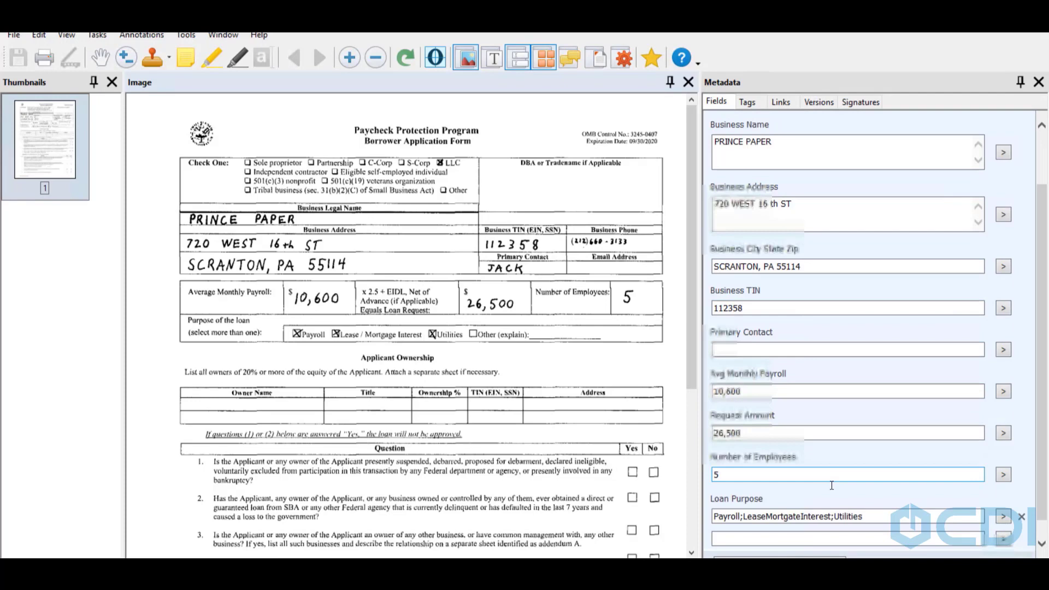